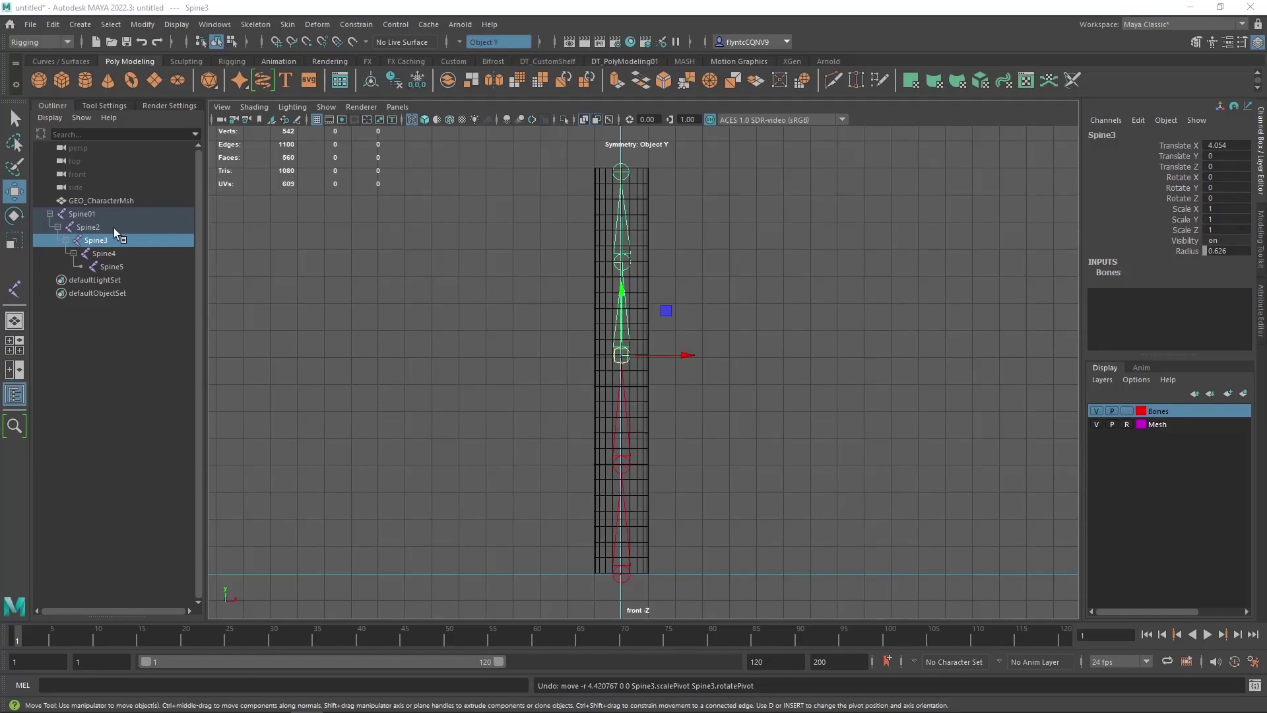
Test-adjust the Spine3 joint, undo the changes, and select the root joint Spine01
{"action": "left_click", "coordinate": [451, 275]}
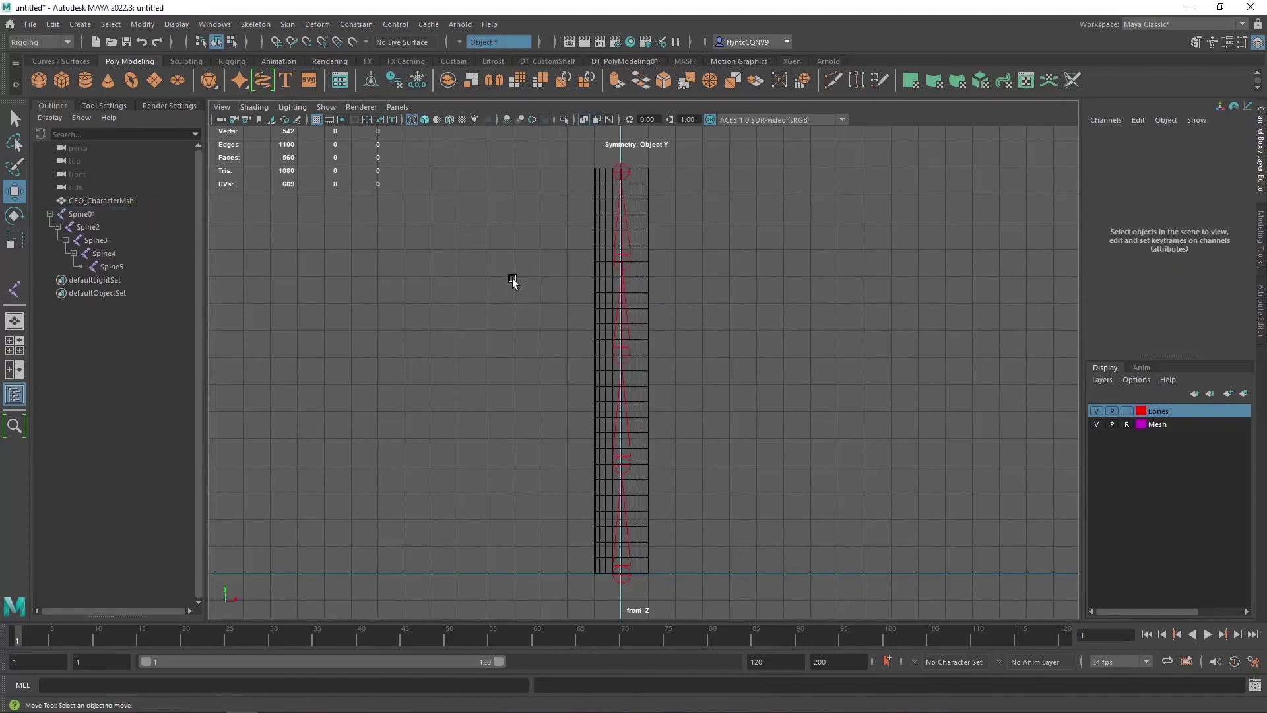
{"action": "left_click", "coordinate": [628, 350]}
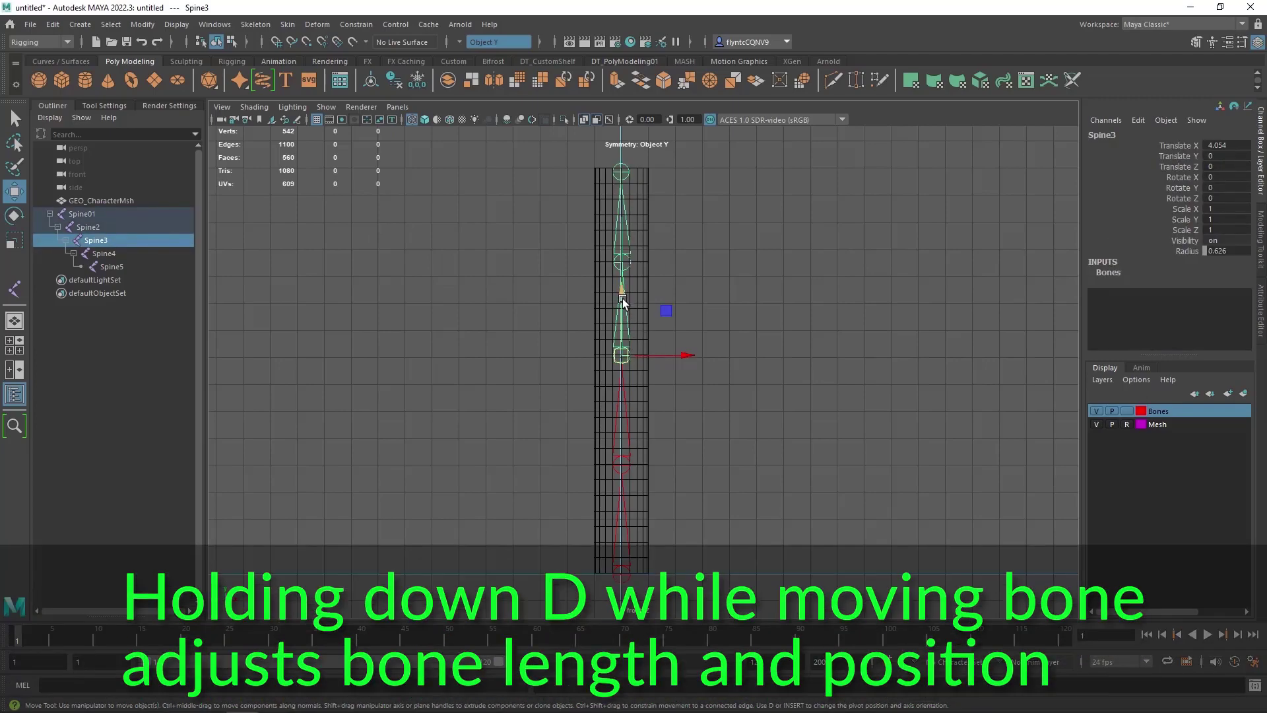
{"action": "key", "text": "d"}
{"action": "mouse_move", "coordinate": [623, 299]}
{"action": "left_mouse_down"}
{"action": "mouse_move", "coordinate": [624, 330]}
{"action": "mouse_move", "coordinate": [623, 290]}
{"action": "left_mouse_up"}
{"action": "left_click_drag", "start_coordinate": [681, 343], "coordinate": [787, 341]}
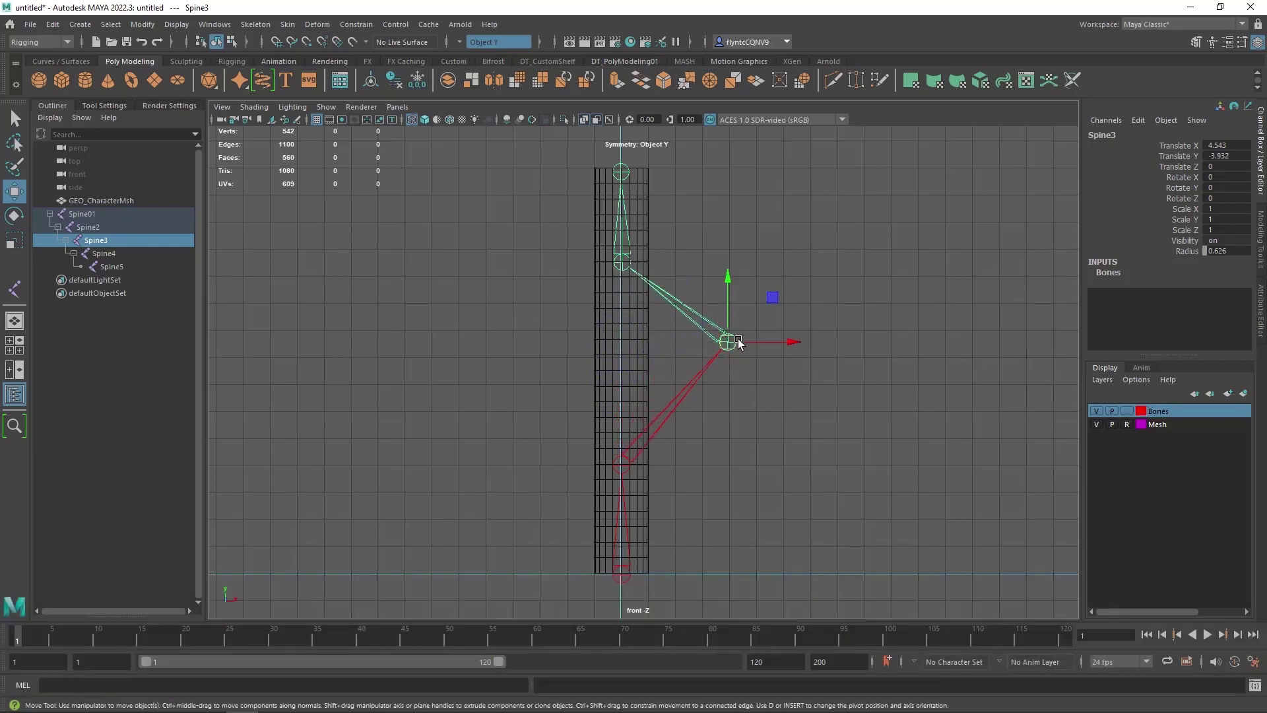
{"action": "key", "text": "ctrl+z"}
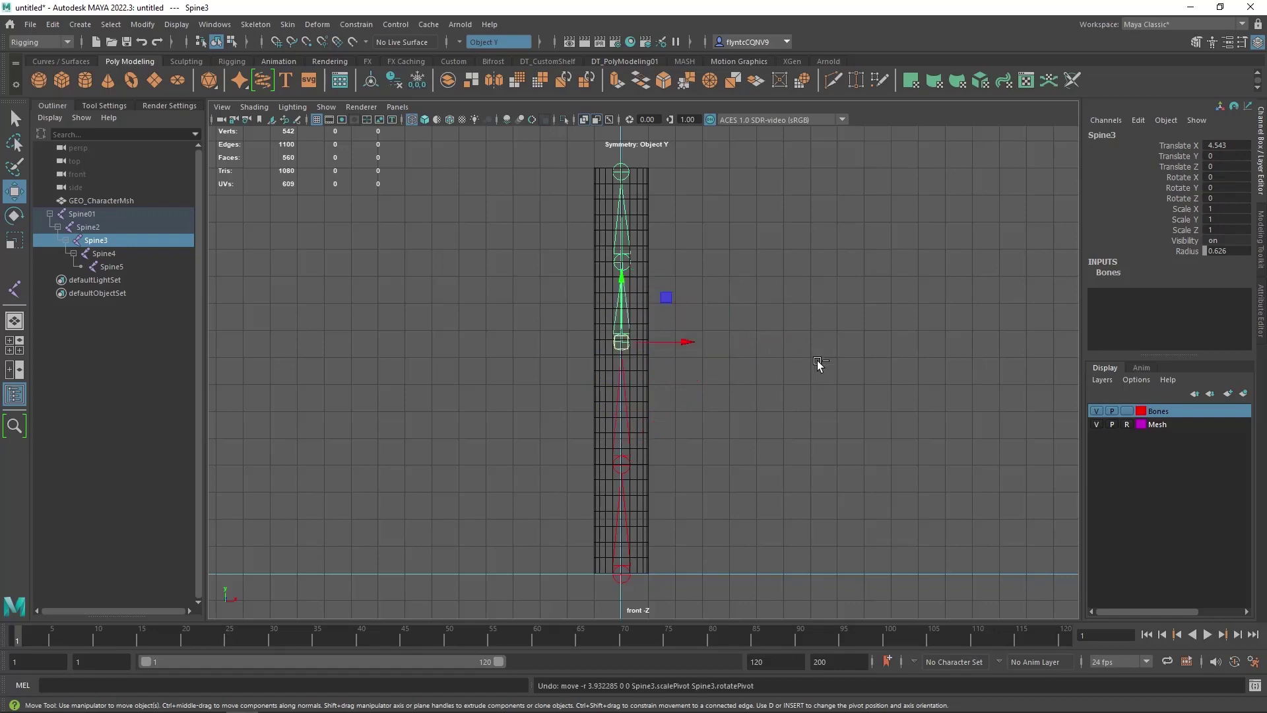
{"action": "key", "text": "ctrl+z"}
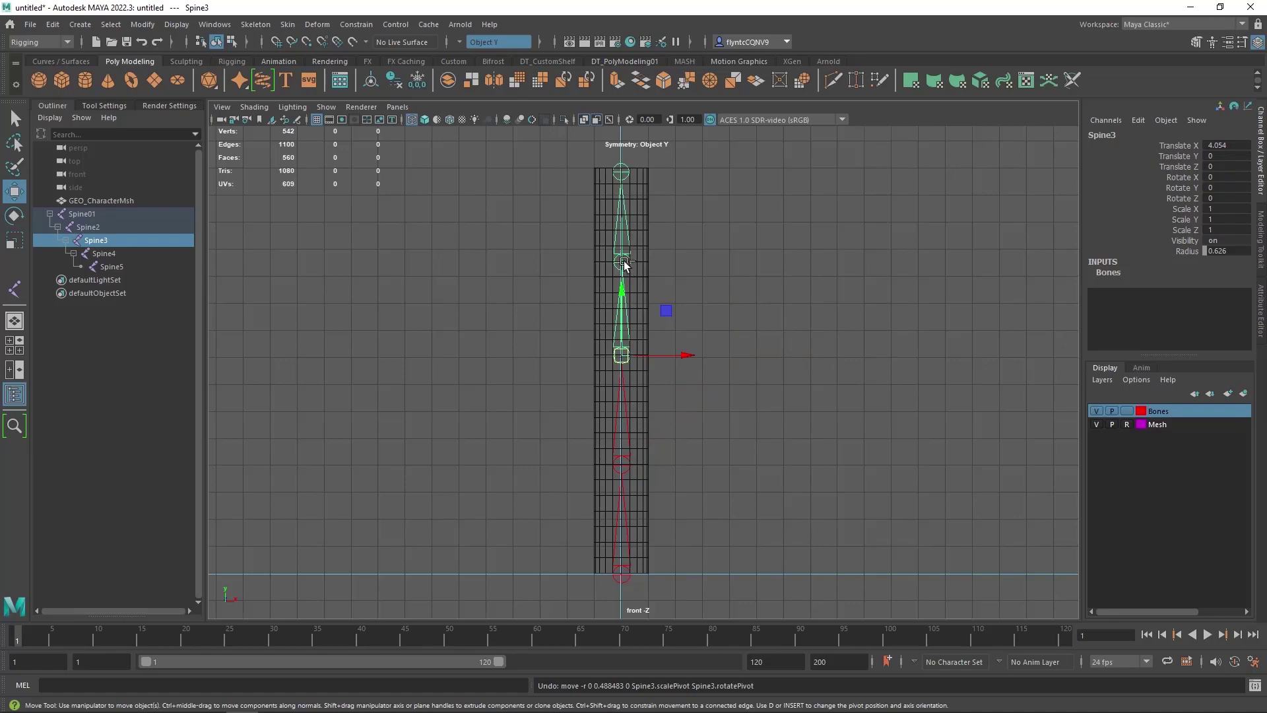
{"action": "key", "text": "Up"}
{"action": "key", "text": "Up"}
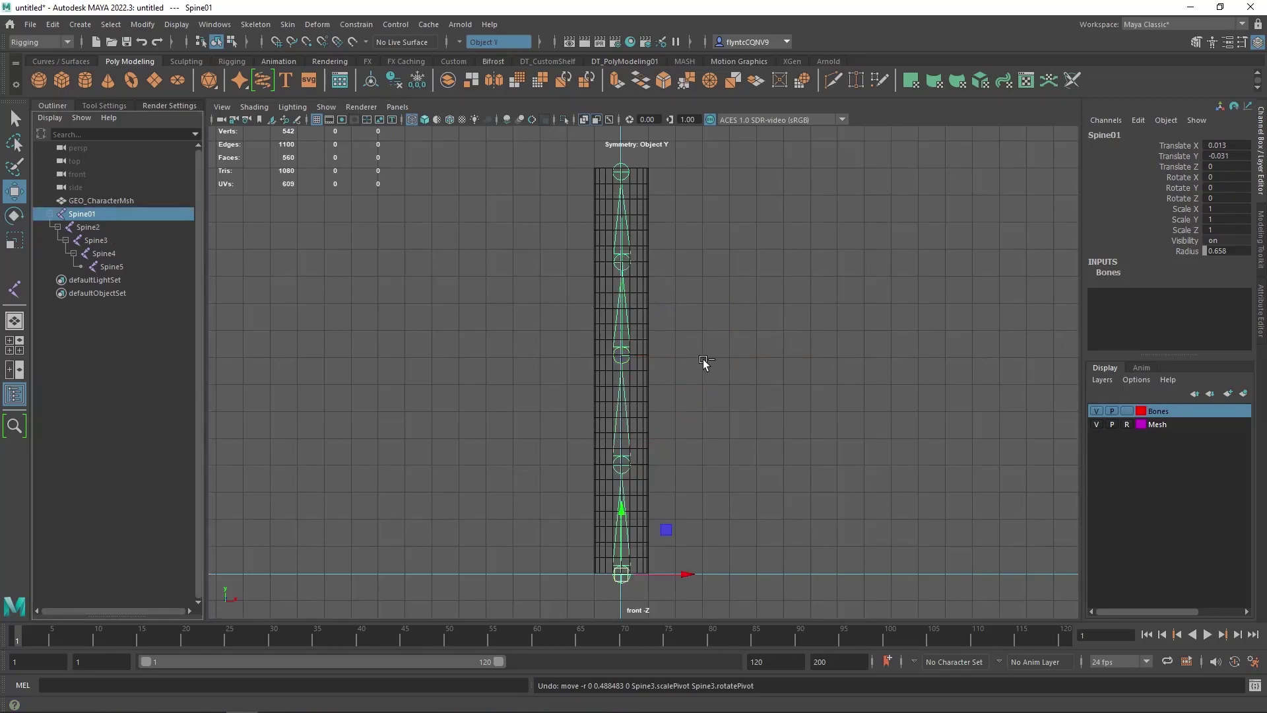
Maximize the perspective view in wireframe and switch to the Curves / Surfaces shelf
{"action": "key", "text": "space"}
{"action": "key", "text": "space"}
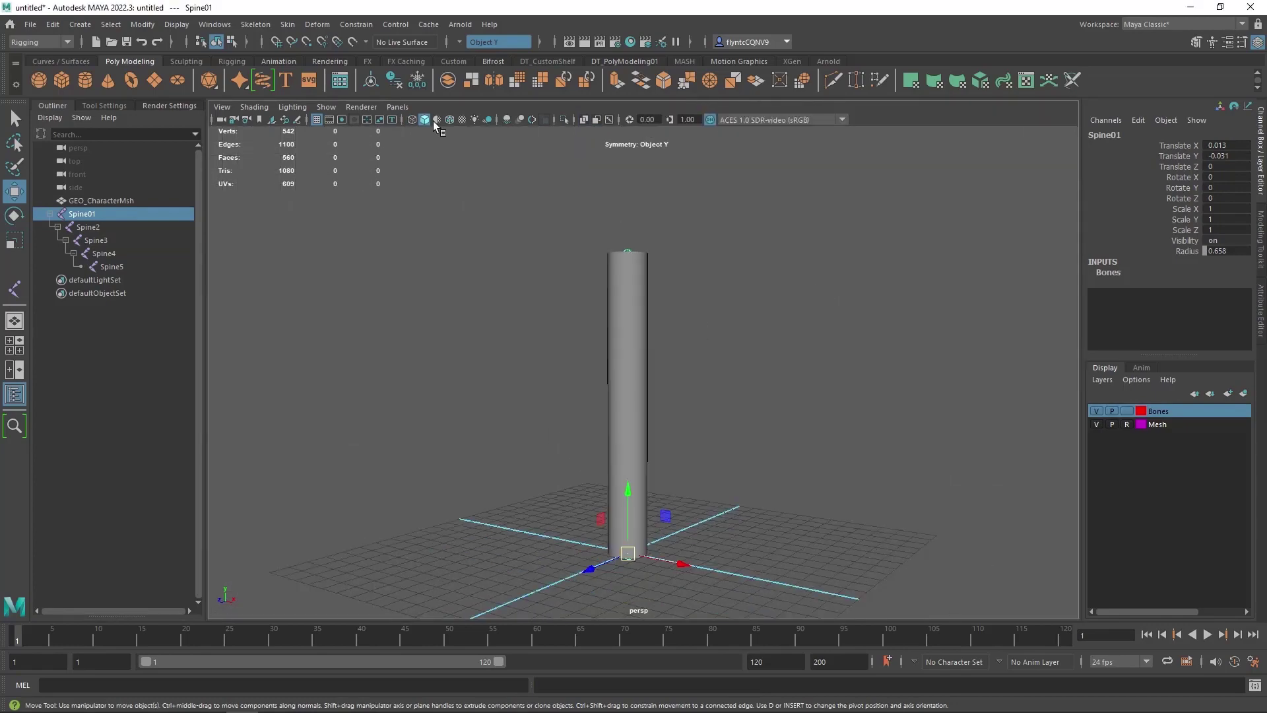
{"action": "left_click", "coordinate": [411, 120]}
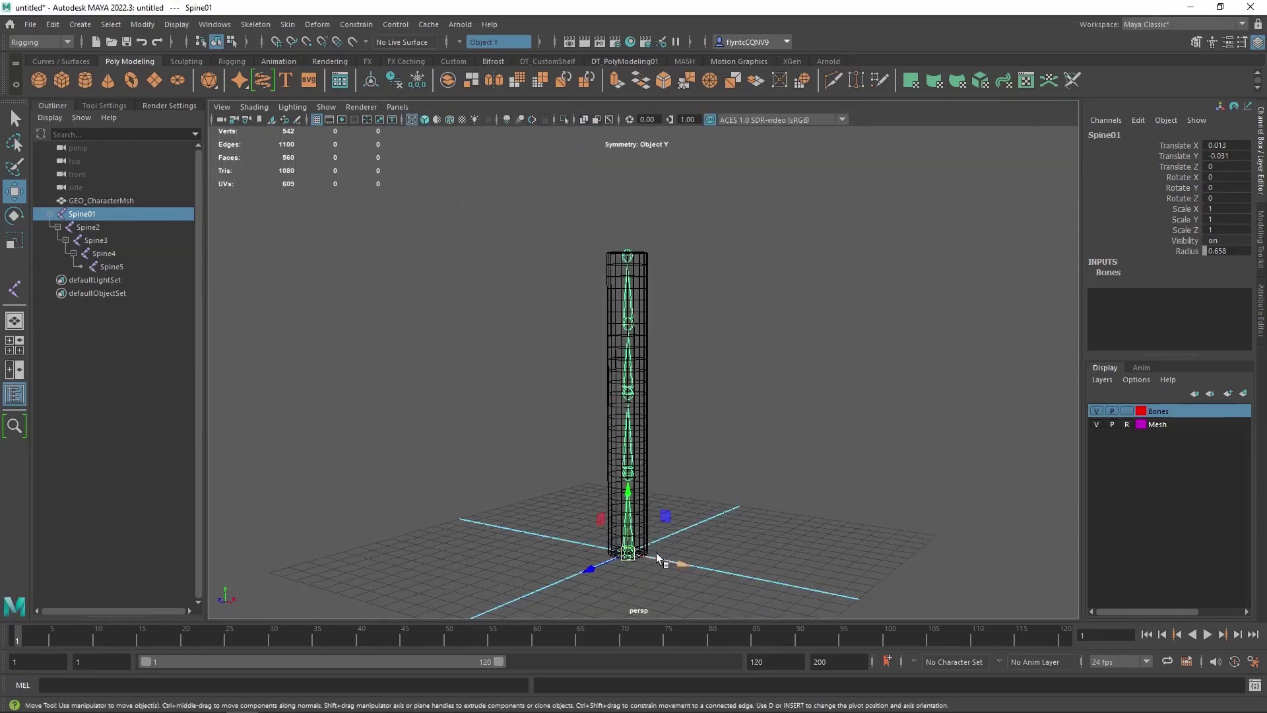
{"action": "scroll", "coordinate": [658, 545], "scroll_direction": "down", "scroll_amount": 1}
{"action": "scroll", "coordinate": [658, 546], "scroll_direction": "up", "scroll_amount": 1}
{"action": "left_click", "coordinate": [62, 62]}
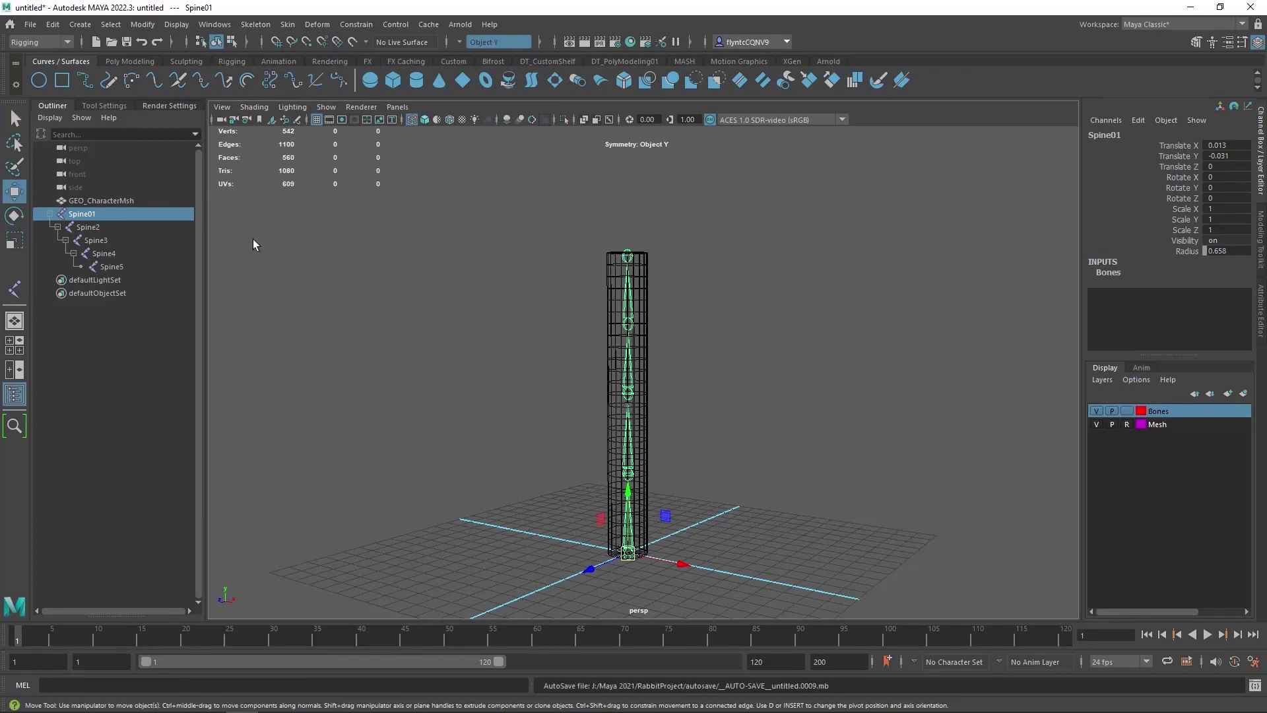
Create a NURBS circle and scale it up to 6.289 around the cylinder base
{"action": "left_click", "coordinate": [37, 84]}
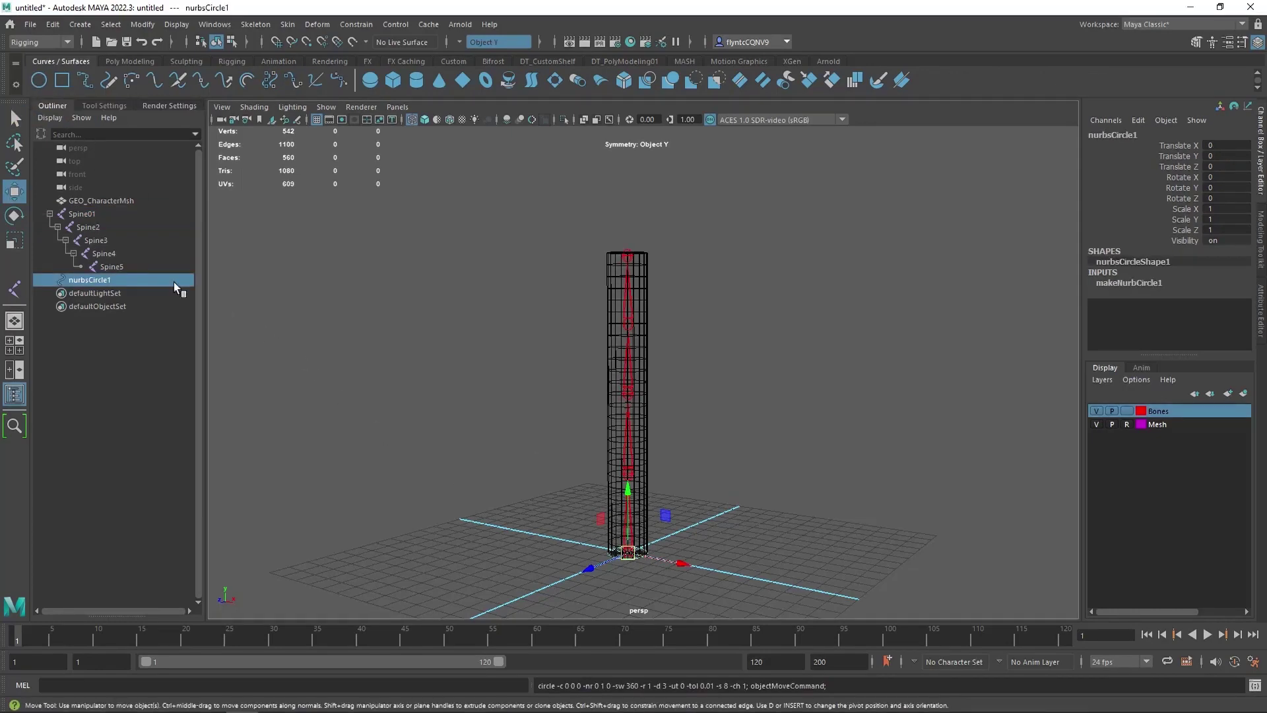
{"action": "left_click", "coordinate": [15, 240]}
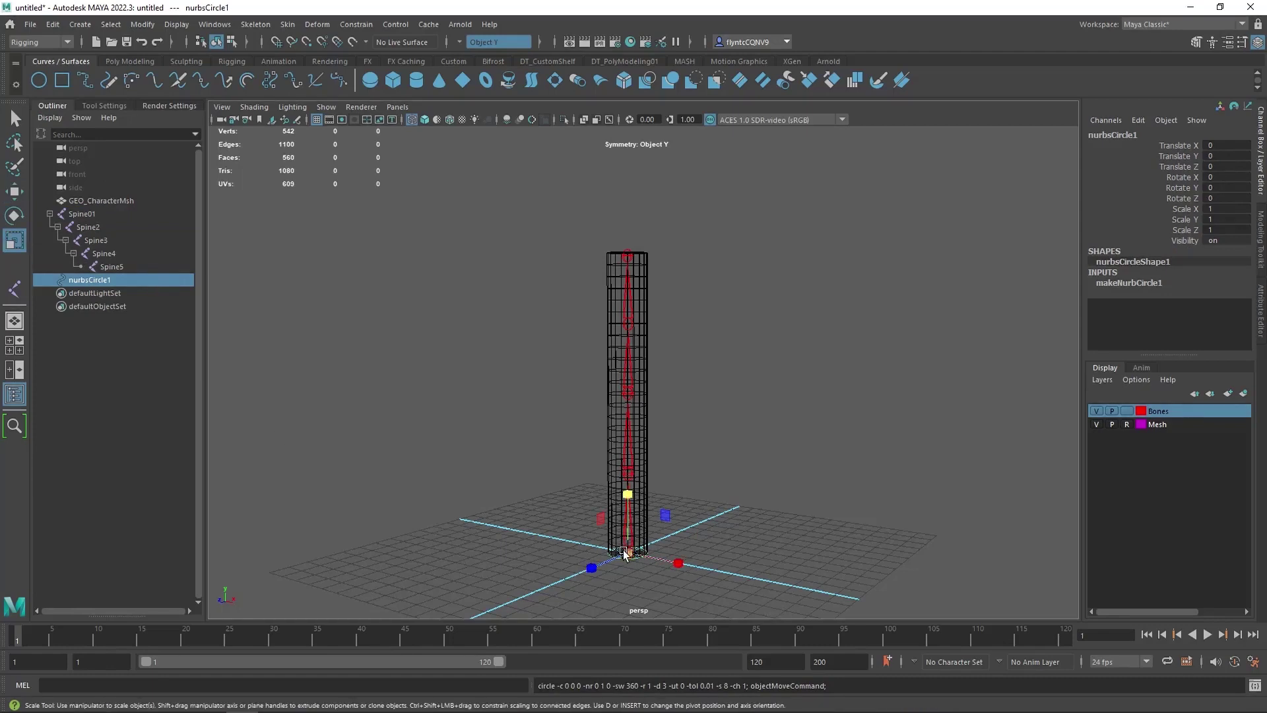
{"action": "left_click_drag", "start_coordinate": [627, 553], "coordinate": [755, 549]}
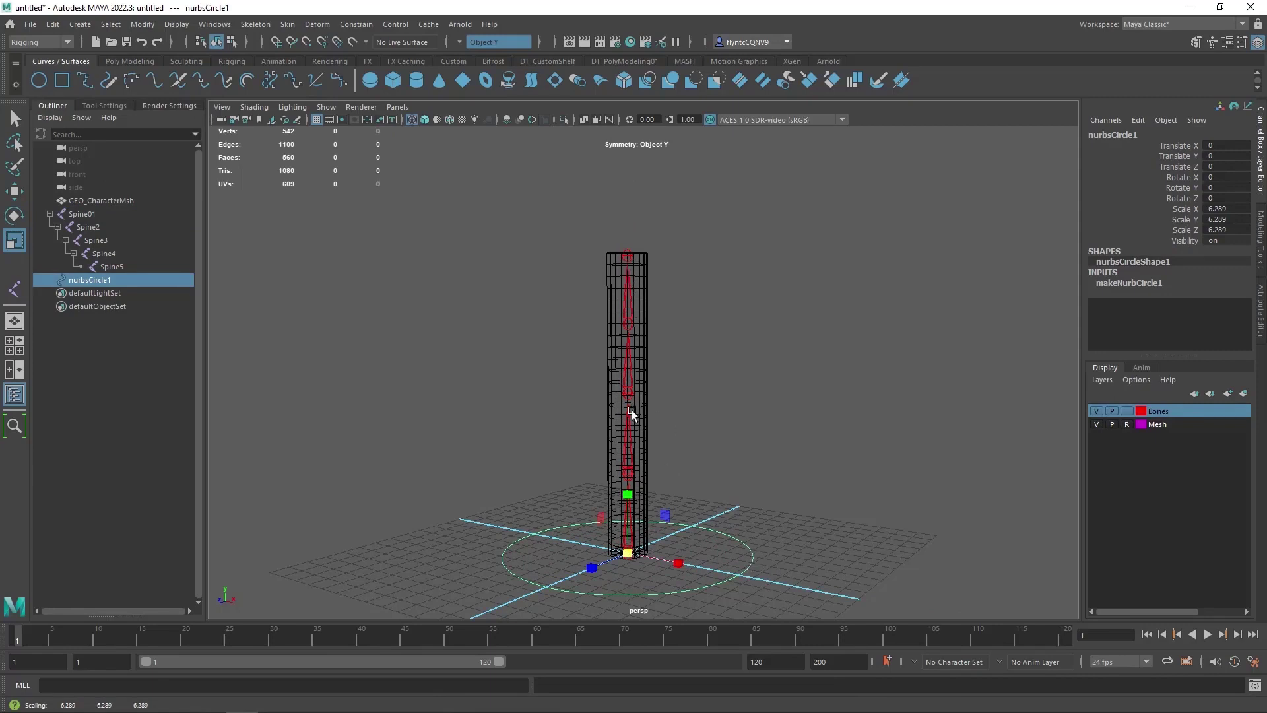
Rename the circle to CC_Root in the Outliner
{"action": "double_click", "coordinate": [99, 280]}
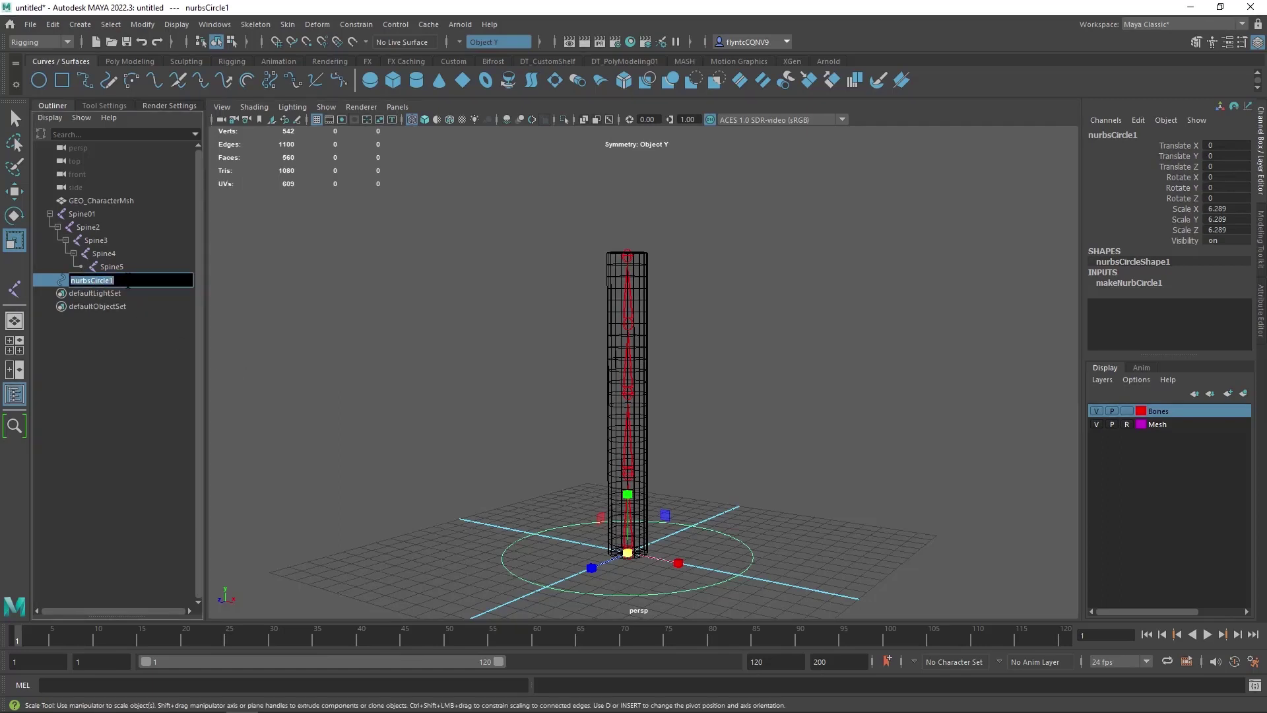
{"action": "type", "text": "c"}
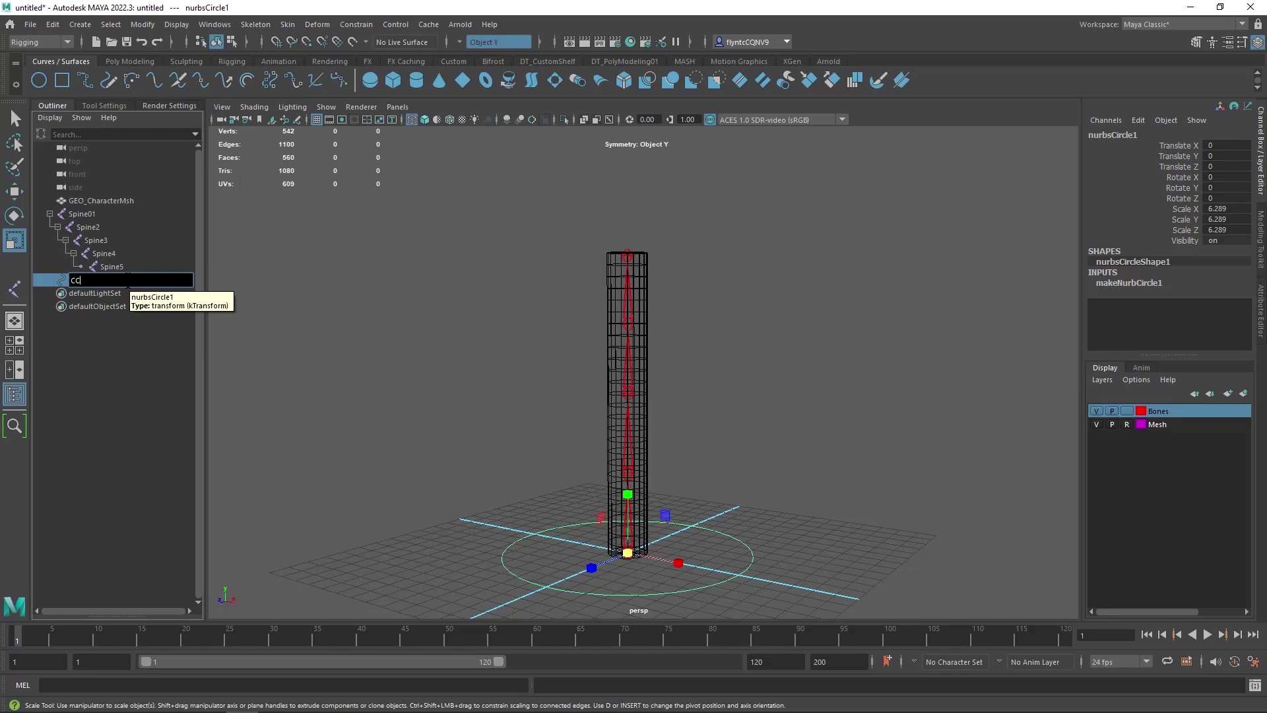
{"action": "type", "text": "C_Root"}
{"action": "key", "text": "Return"}
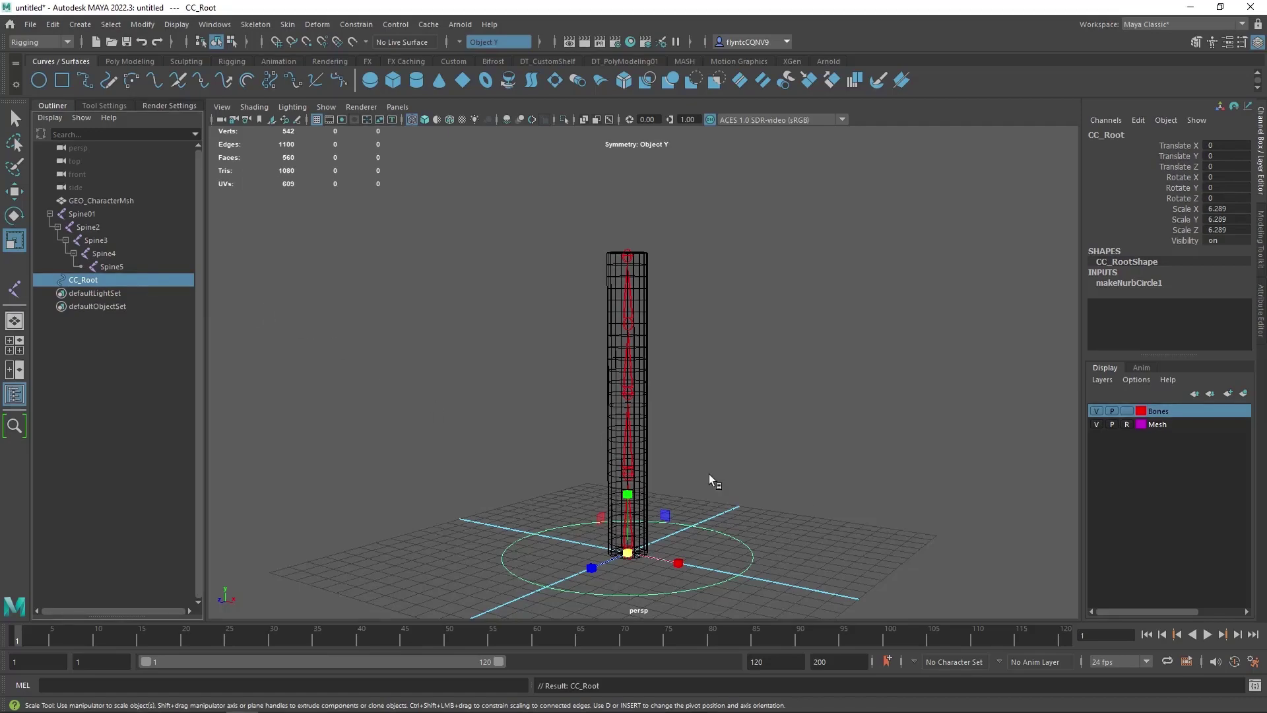
{"action": "middle_click_drag", "start_coordinate": [653, 565], "coordinate": [664, 495], "text": "alt"}
{"action": "scroll", "coordinate": [652, 482], "scroll_direction": "up", "scroll_amount": 5}
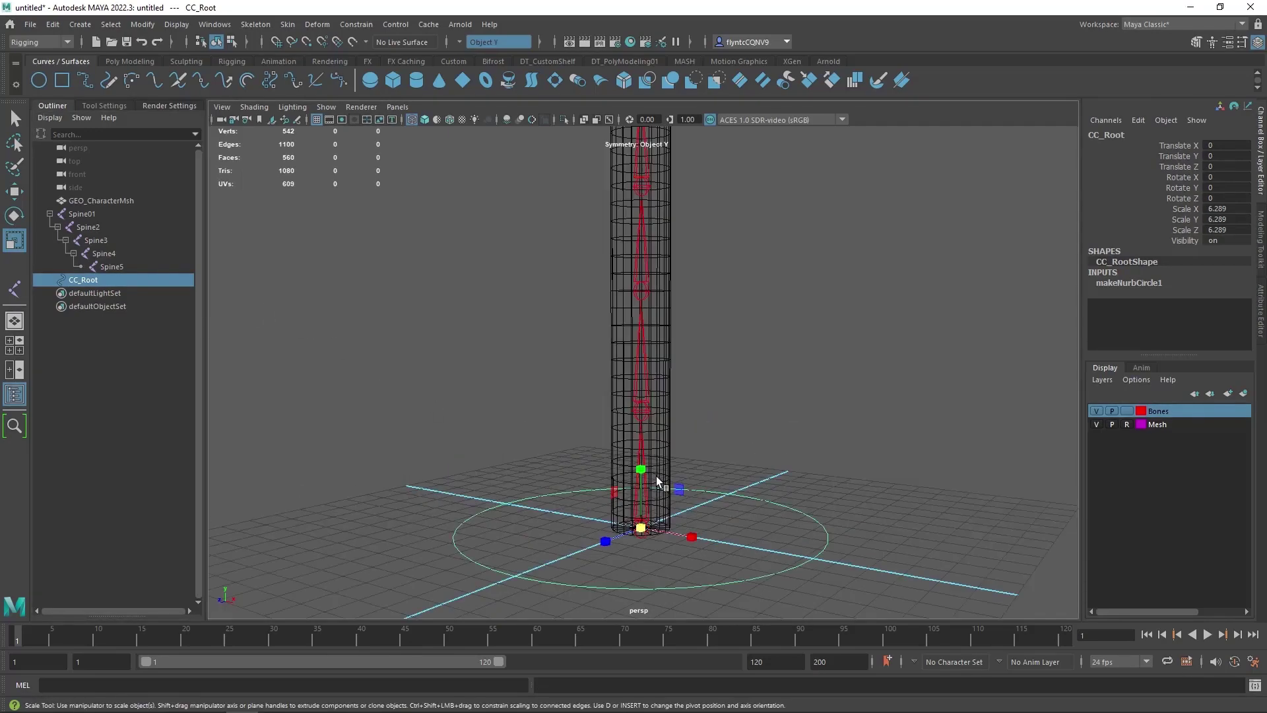
{"action": "scroll", "coordinate": [656, 501], "scroll_direction": "down", "scroll_amount": 4}
{"action": "left_click_drag", "start_coordinate": [658, 368], "coordinate": [664, 474], "text": "alt"}
{"action": "scroll", "coordinate": [664, 429], "scroll_direction": "up", "scroll_amount": 3}
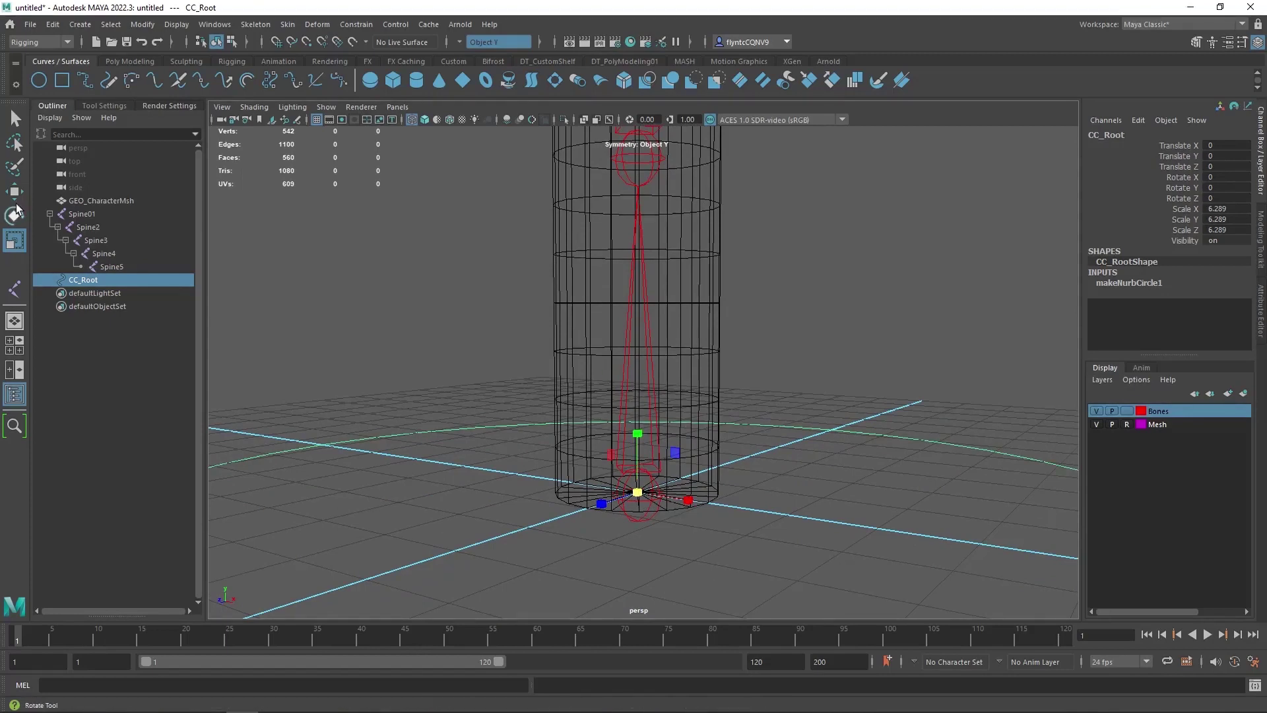
{"action": "key", "text": "w"}
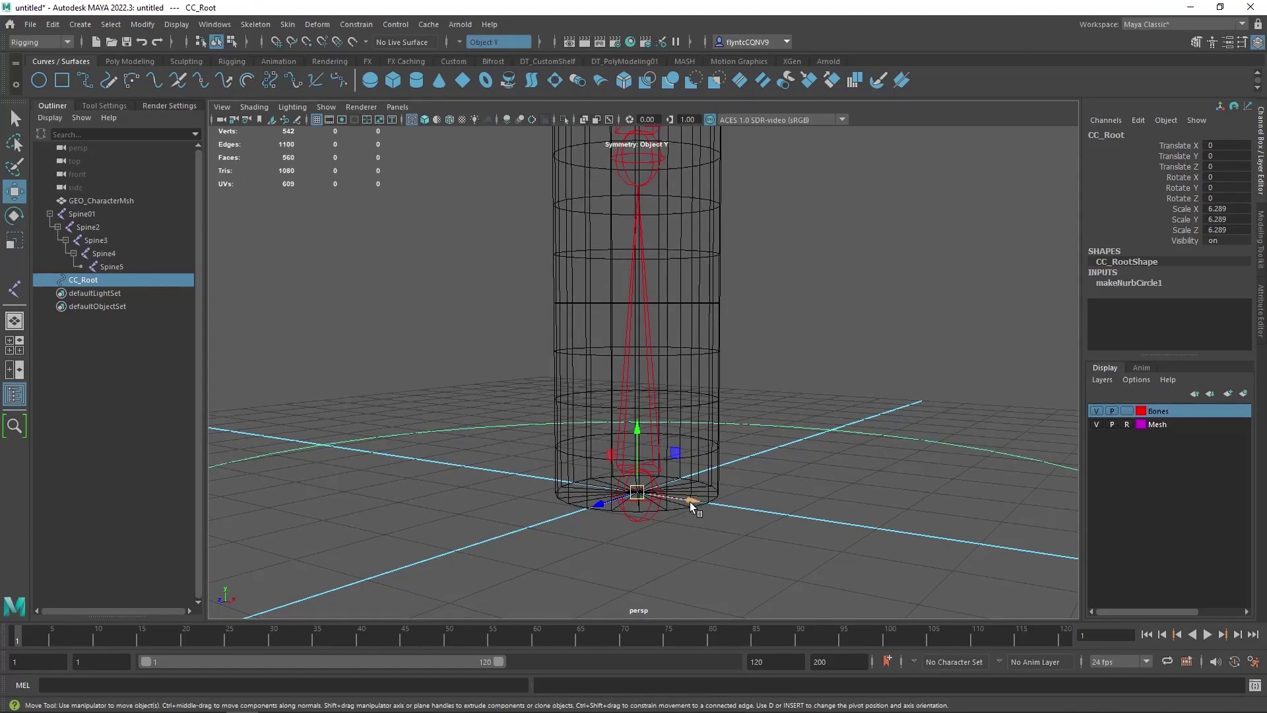
{"action": "mouse_move", "coordinate": [691, 501]}
{"action": "left_mouse_down"}
{"action": "mouse_move", "coordinate": [815, 523]}
{"action": "mouse_move", "coordinate": [627, 495]}
{"action": "mouse_move", "coordinate": [732, 477]}
{"action": "mouse_move", "coordinate": [708, 482]}
{"action": "mouse_move", "coordinate": [706, 516]}
{"action": "mouse_move", "coordinate": [687, 524]}
{"action": "left_mouse_up"}
{"action": "key", "text": "v"}
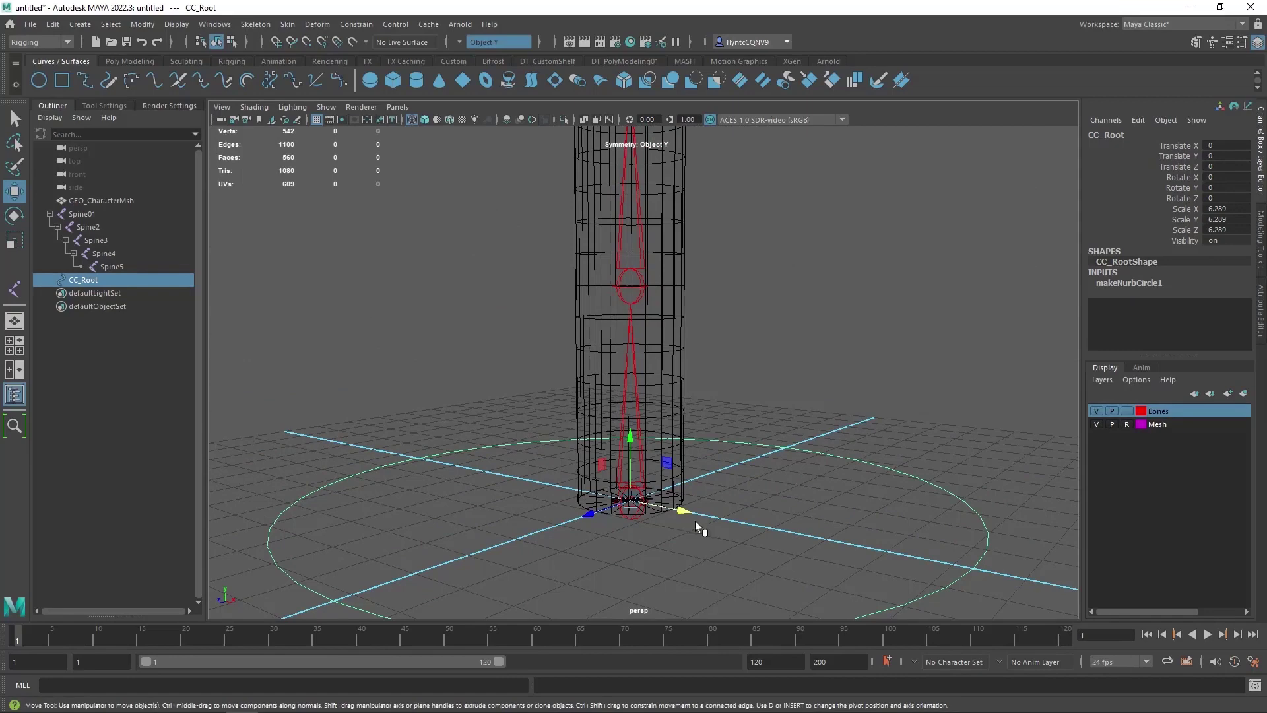
{"action": "left_click", "coordinate": [964, 506]}
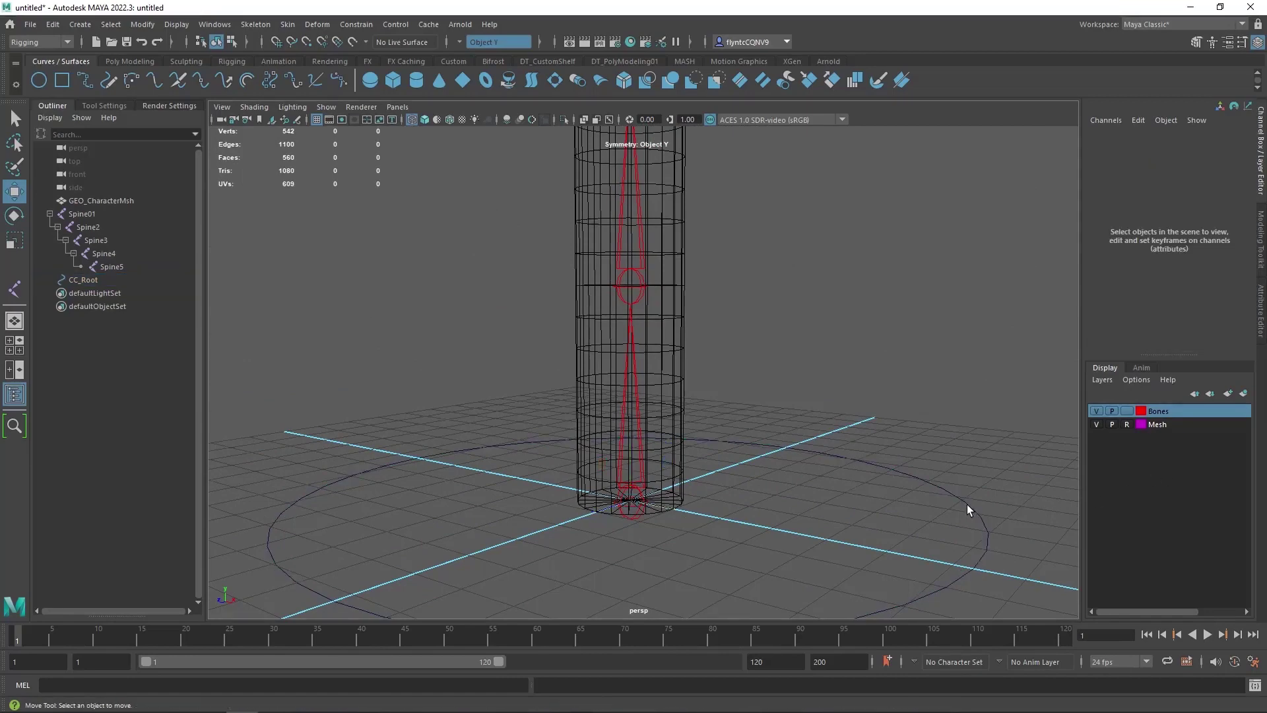
{"action": "scroll", "coordinate": [967, 505], "scroll_direction": "up", "scroll_amount": 5}
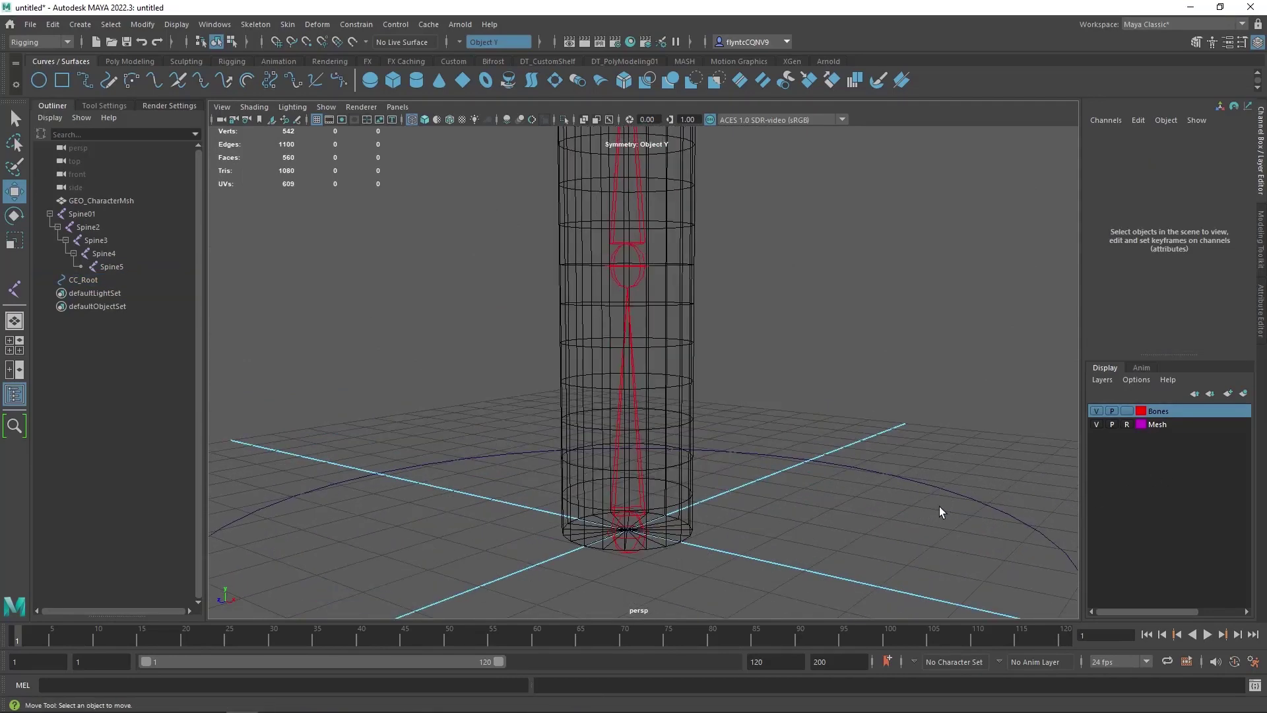
{"action": "scroll", "coordinate": [940, 512], "scroll_direction": "down", "scroll_amount": 3}
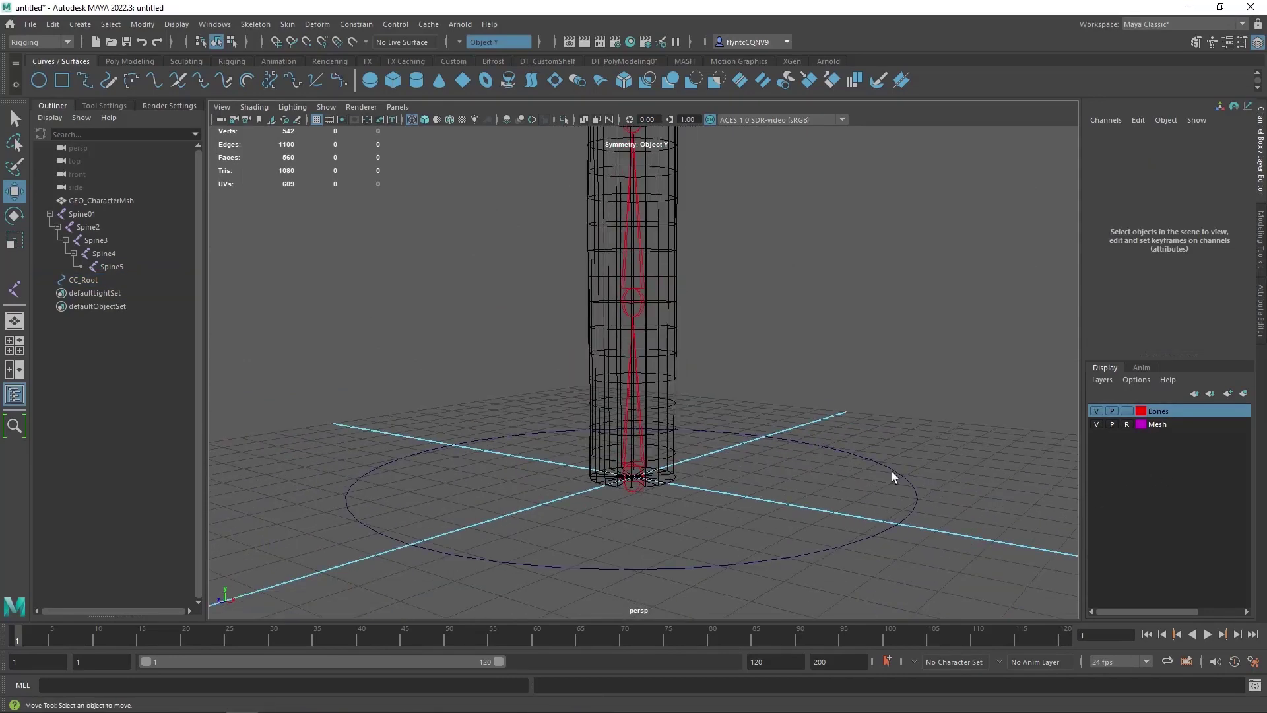
{"action": "left_click", "coordinate": [887, 473]}
{"action": "right_click", "coordinate": [882, 464], "text": "shift"}
{"action": "right_click_drag", "start_coordinate": [882, 465], "coordinate": [809, 376]}
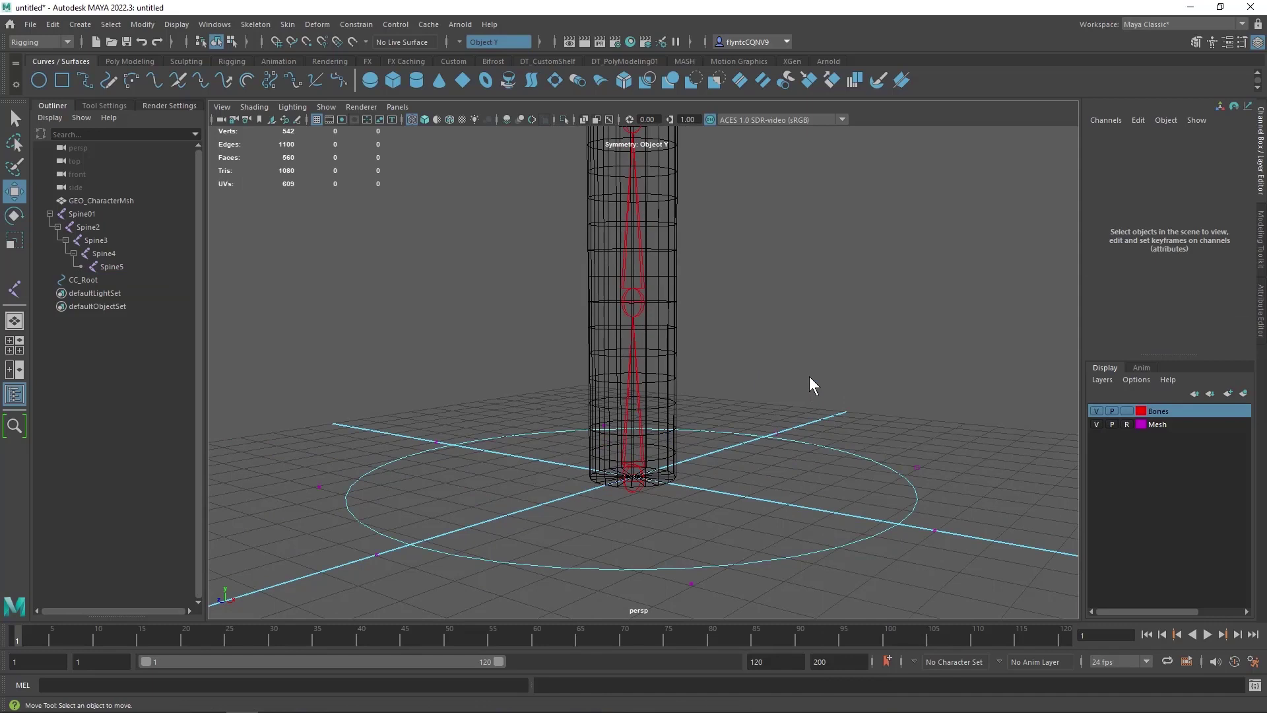
{"action": "left_click", "coordinate": [437, 444]}
{"action": "left_click", "coordinate": [918, 466], "text": "shift"}
{"action": "left_click", "coordinate": [691, 584], "text": "shift"}
{"action": "left_click_drag", "start_coordinate": [813, 520], "coordinate": [613, 449], "text": "alt"}
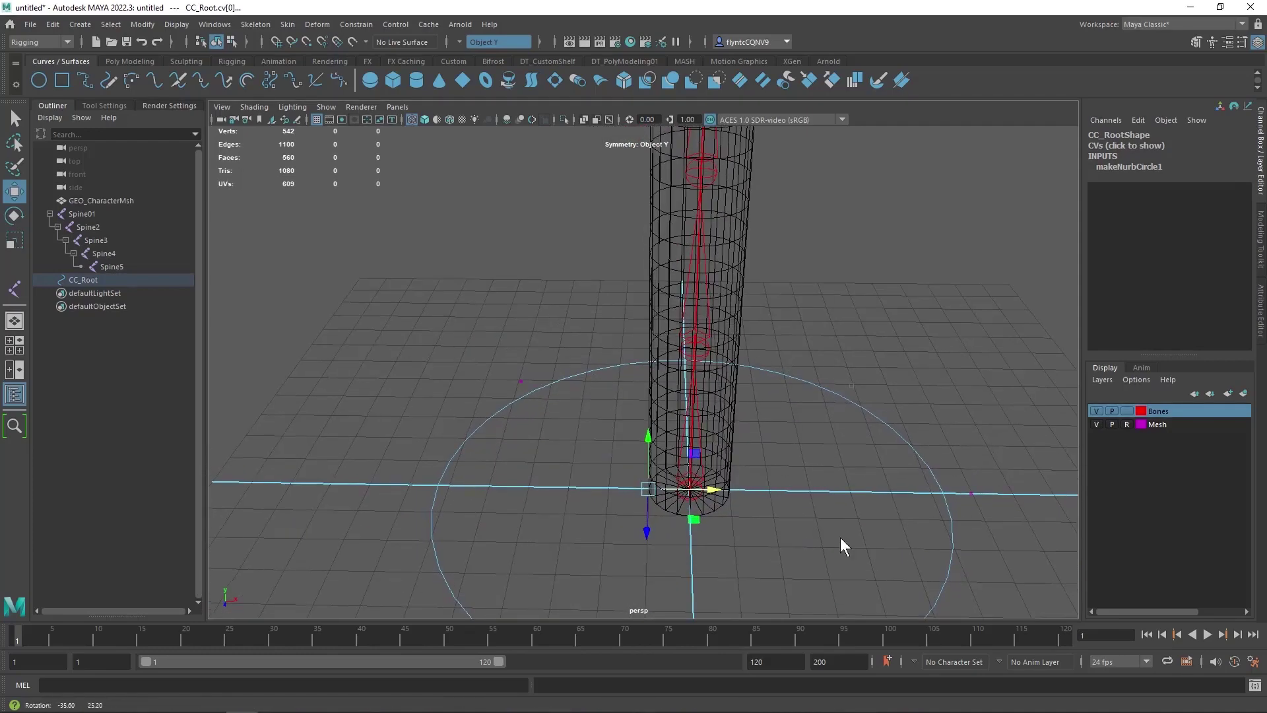
{"action": "left_click", "coordinate": [522, 380]}
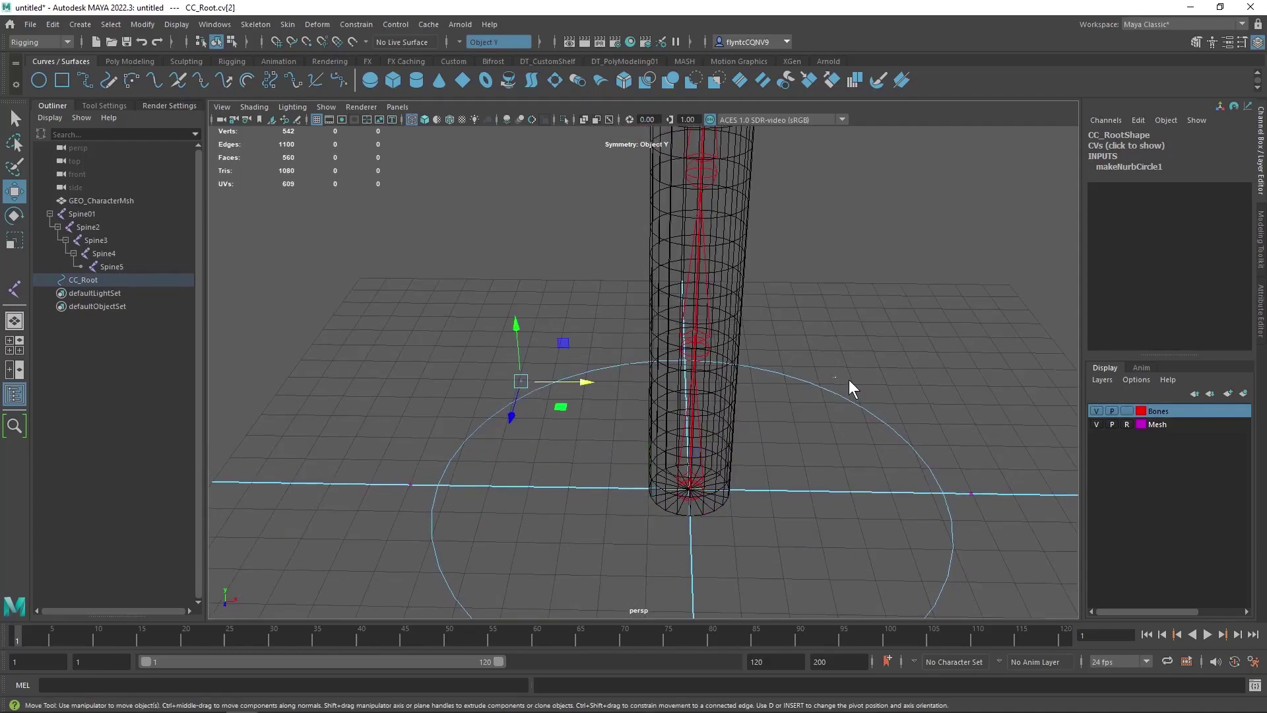
{"action": "left_click", "coordinate": [853, 385]}
{"action": "middle_click_drag", "start_coordinate": [838, 503], "coordinate": [384, 524], "text": "alt"}
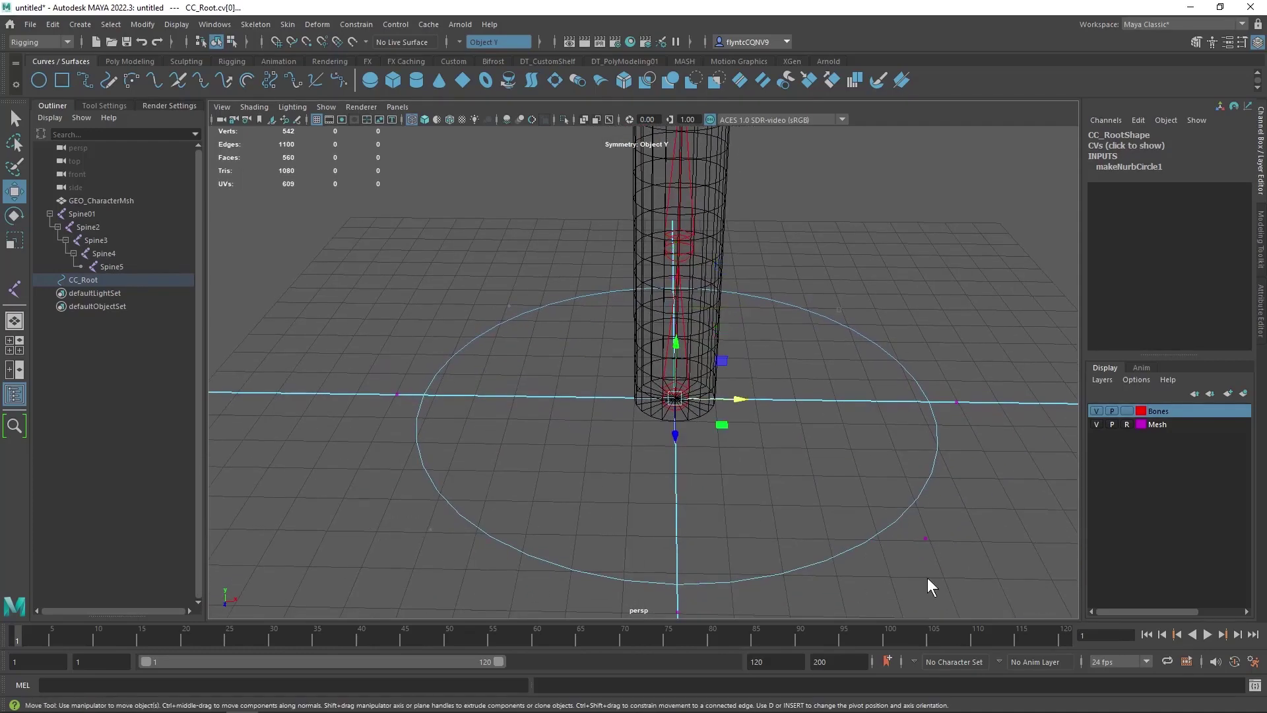
{"action": "left_click", "coordinate": [15, 238]}
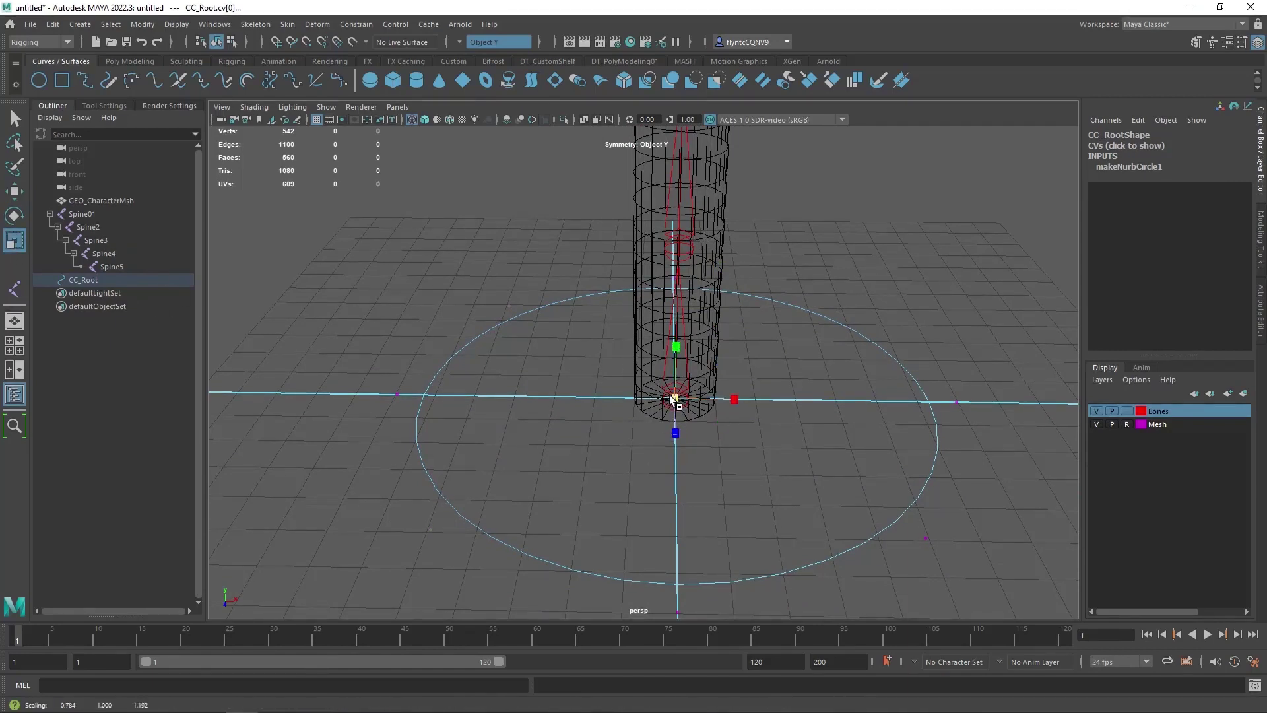
{"action": "left_click_drag", "start_coordinate": [675, 399], "coordinate": [576, 421]}
{"action": "key", "text": "ctrl+z"}
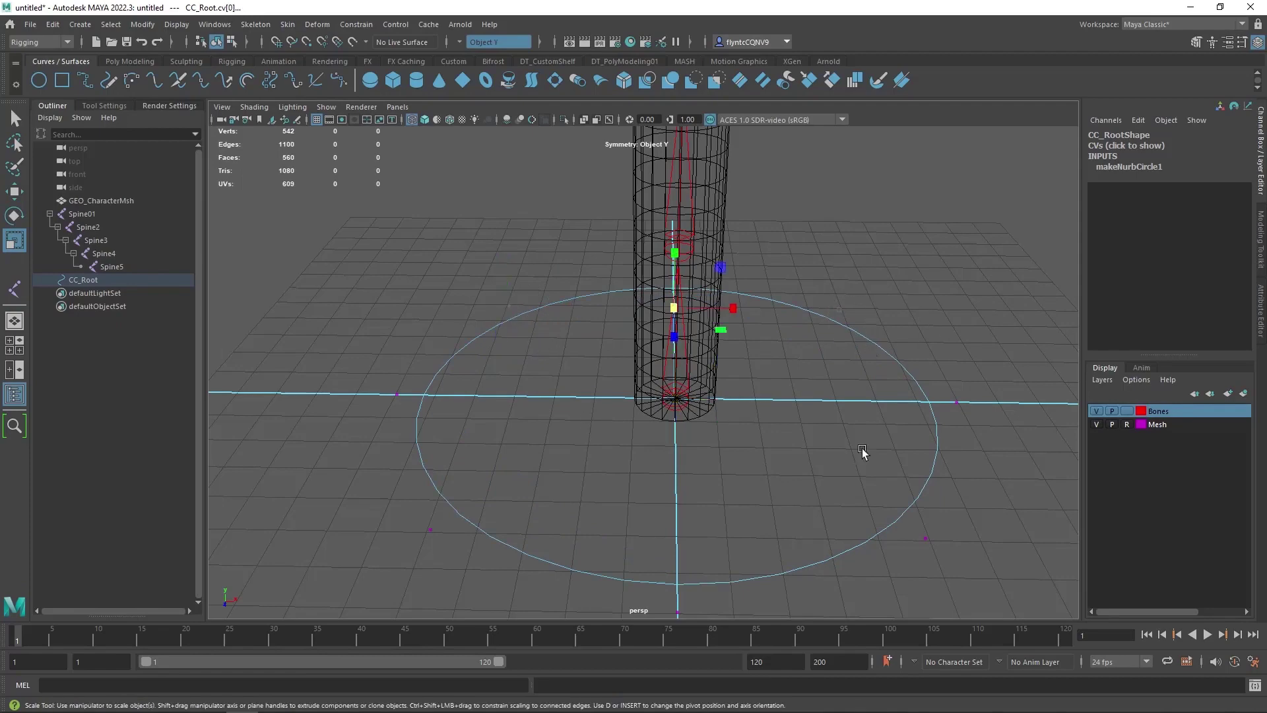
{"action": "left_click_drag", "start_coordinate": [684, 398], "coordinate": [899, 447]}
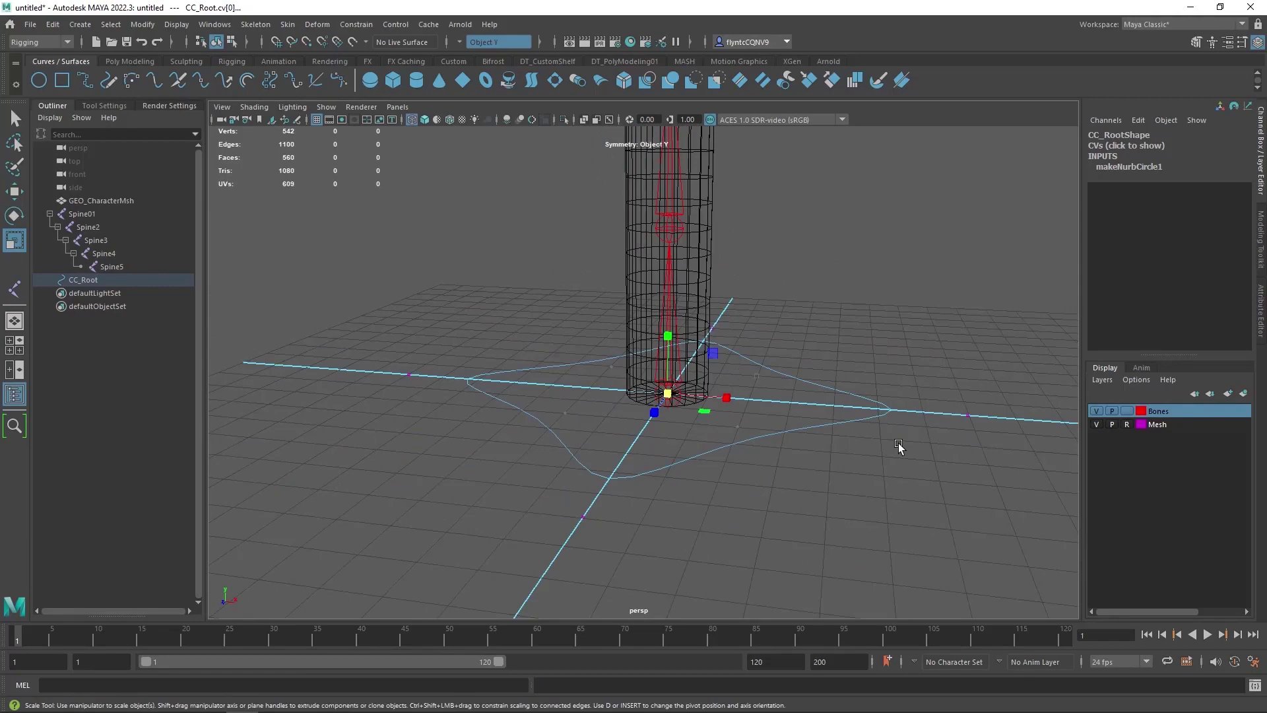
{"action": "key", "text": "ctrl+z"}
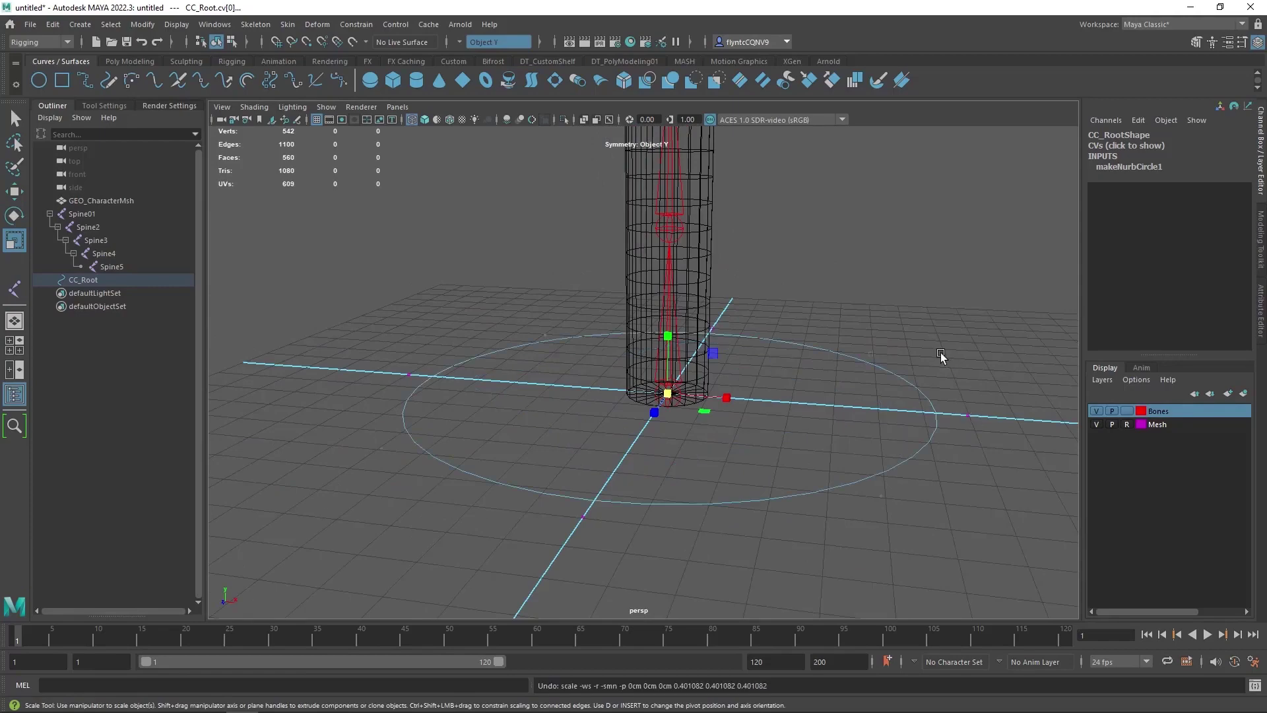
{"action": "left_click_drag", "start_coordinate": [942, 363], "coordinate": [877, 388], "text": "alt"}
Select the CC_Root circle and expand its Display > Drawing Overrides in the Attribute Editor
{"action": "left_click", "coordinate": [12, 120]}
{"action": "left_click", "coordinate": [850, 405]}
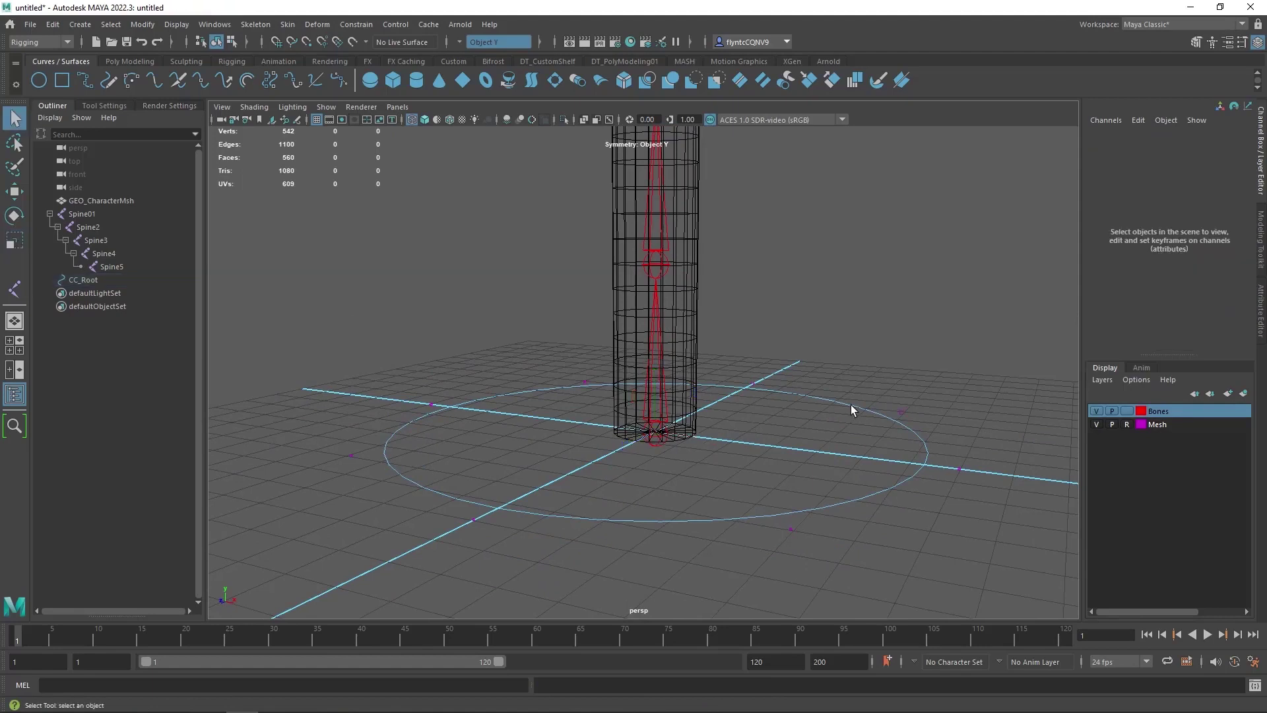
{"action": "right_click_drag", "start_coordinate": [851, 375], "coordinate": [895, 358]}
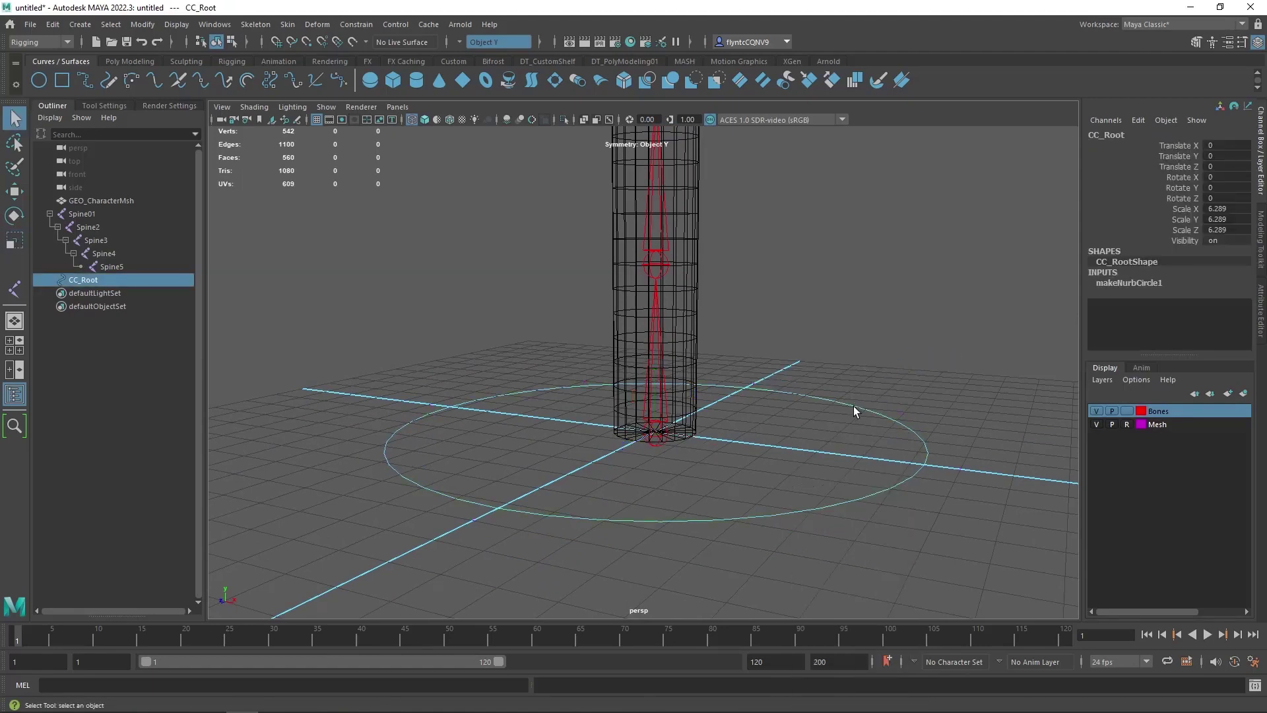
{"action": "left_click", "coordinate": [1262, 319]}
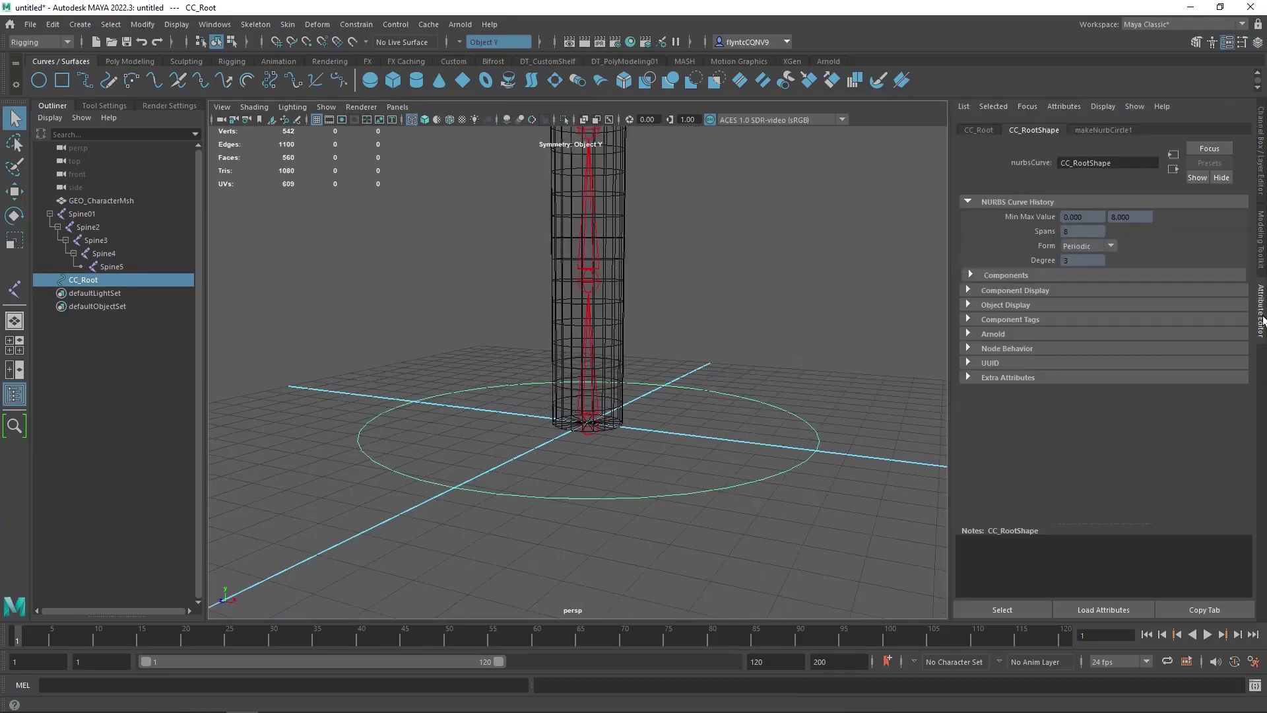
{"action": "left_click", "coordinate": [980, 129]}
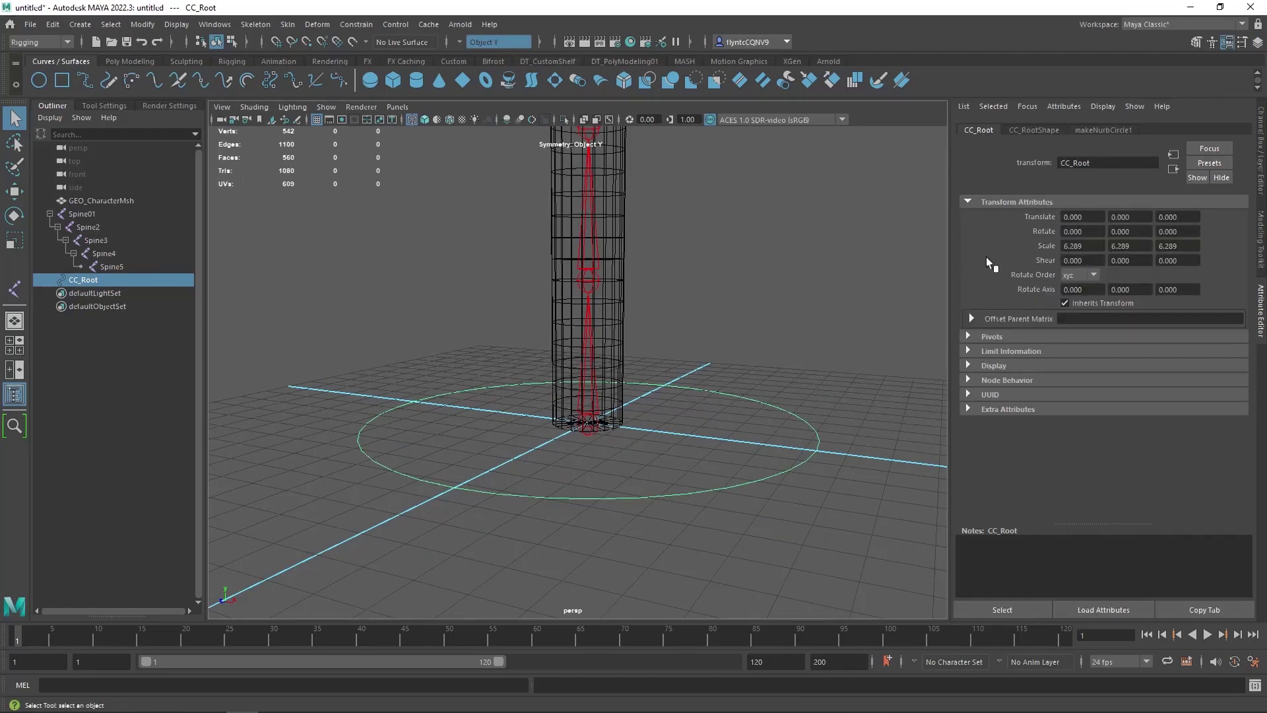
{"action": "left_click", "coordinate": [983, 365]}
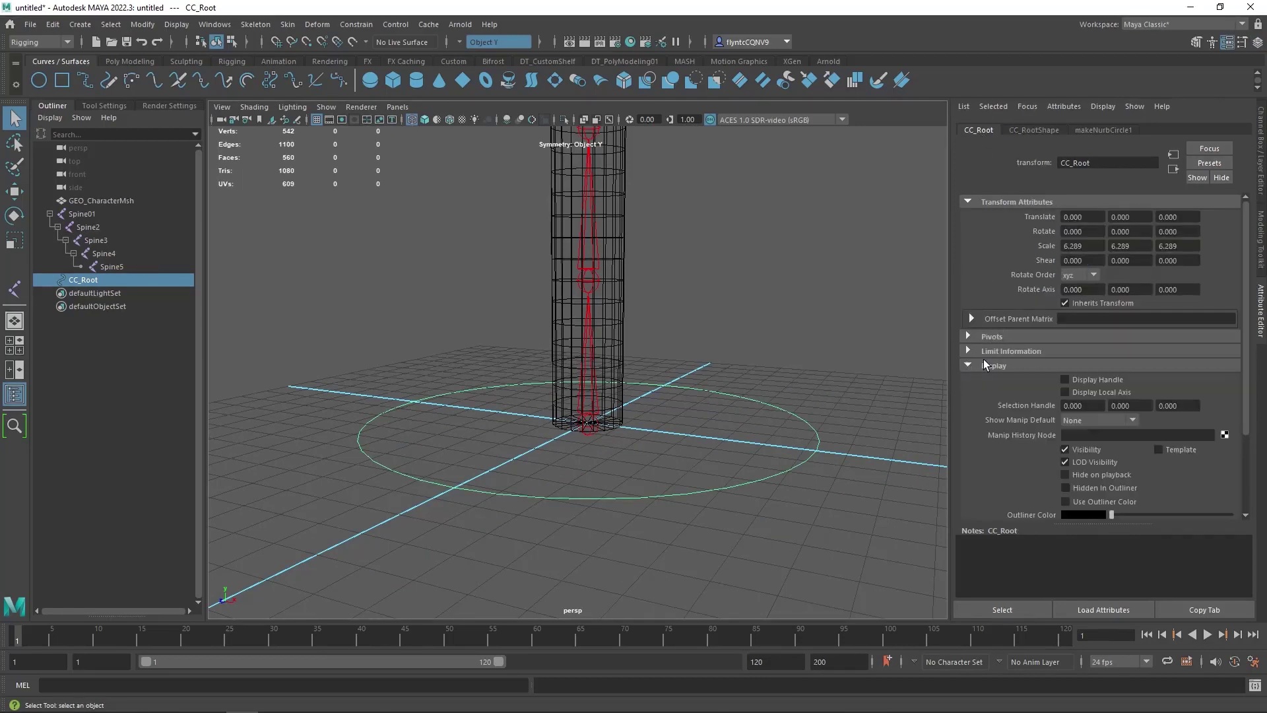
{"action": "scroll", "coordinate": [984, 360], "scroll_direction": "down", "scroll_amount": 3}
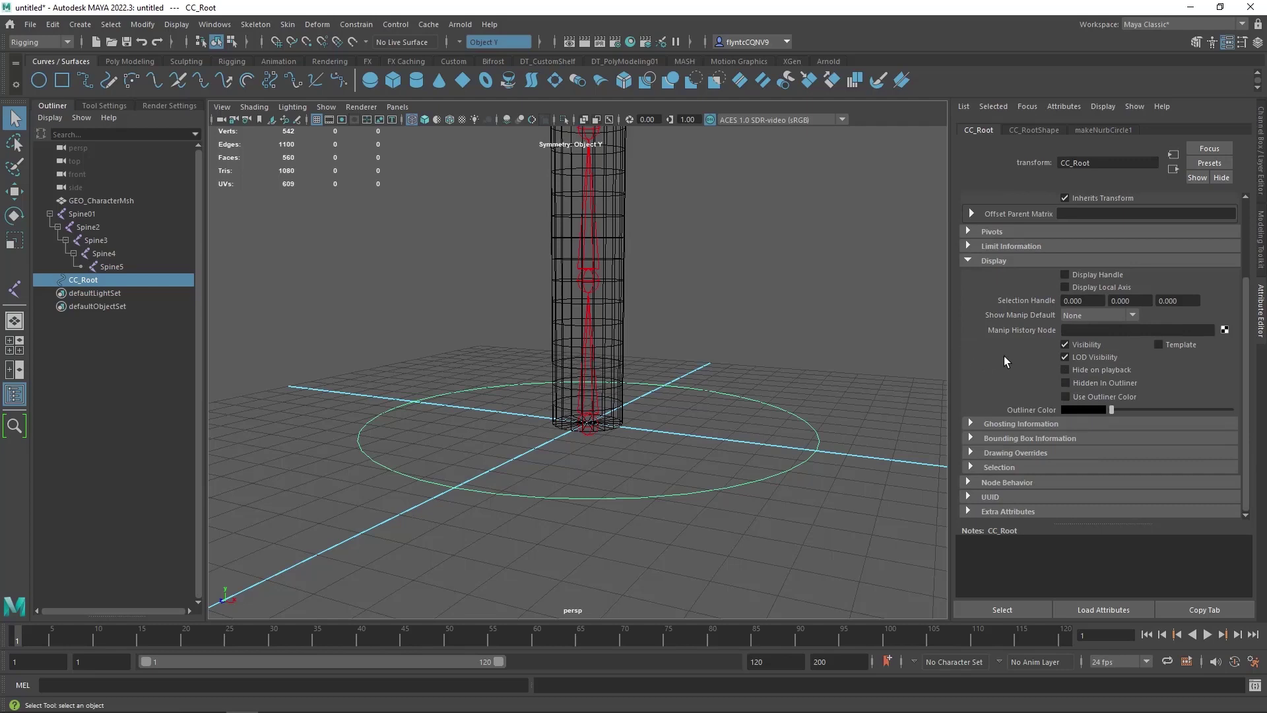
{"action": "left_click", "coordinate": [969, 453]}
{"action": "scroll", "coordinate": [1000, 423], "scroll_direction": "down", "scroll_amount": 3}
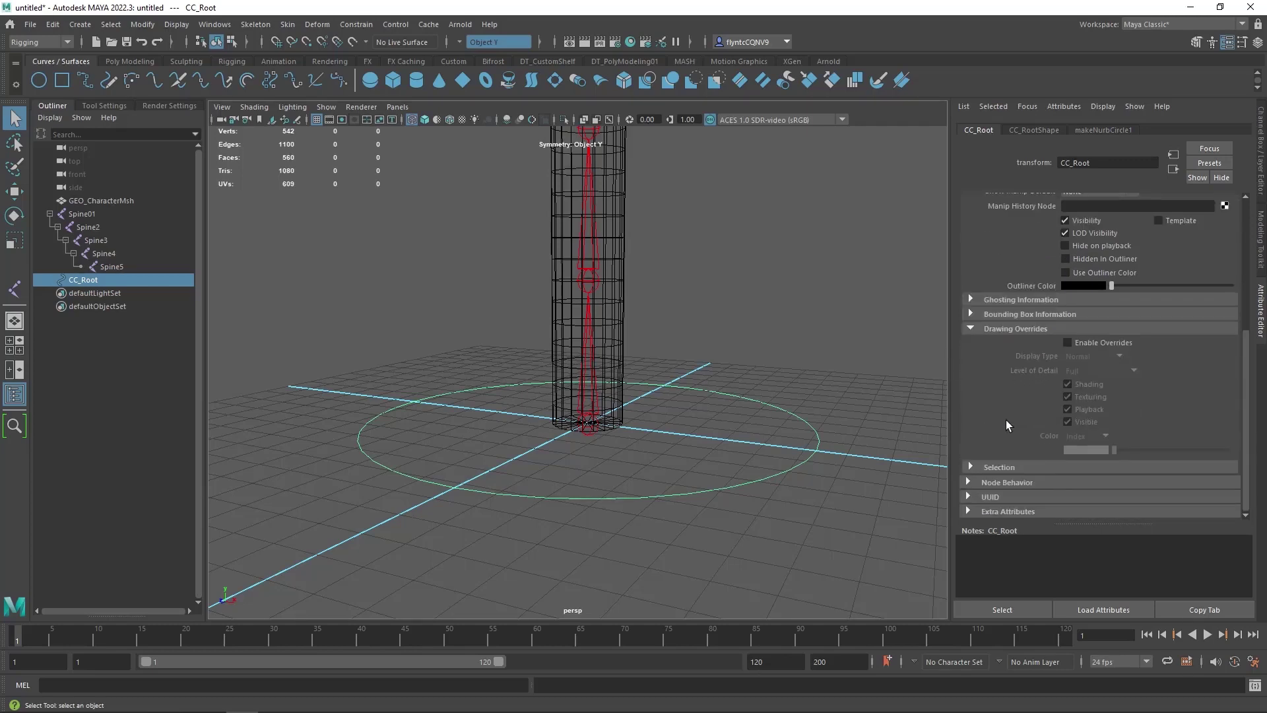
Enable drawing overrides and set CC_Root's index colour to magenta
{"action": "left_click", "coordinate": [1071, 343]}
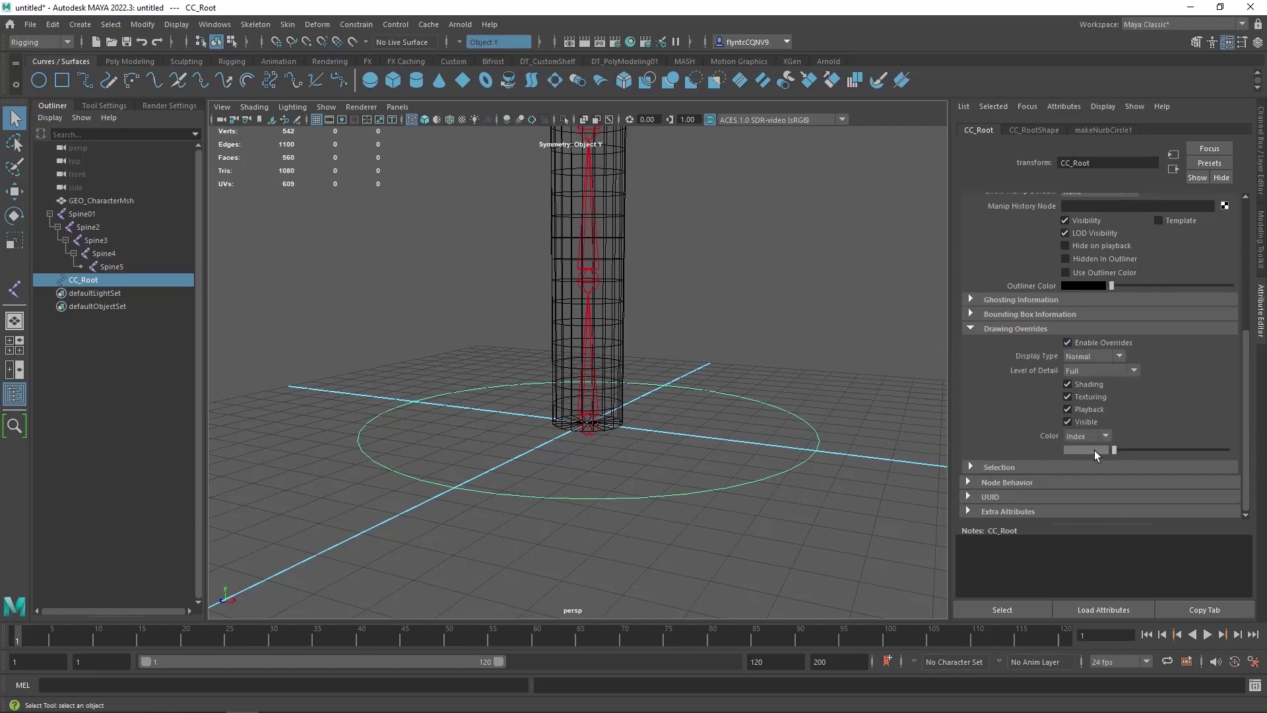
{"action": "left_click_drag", "start_coordinate": [1114, 450], "coordinate": [1146, 449]}
{"action": "left_click", "coordinate": [886, 426]}
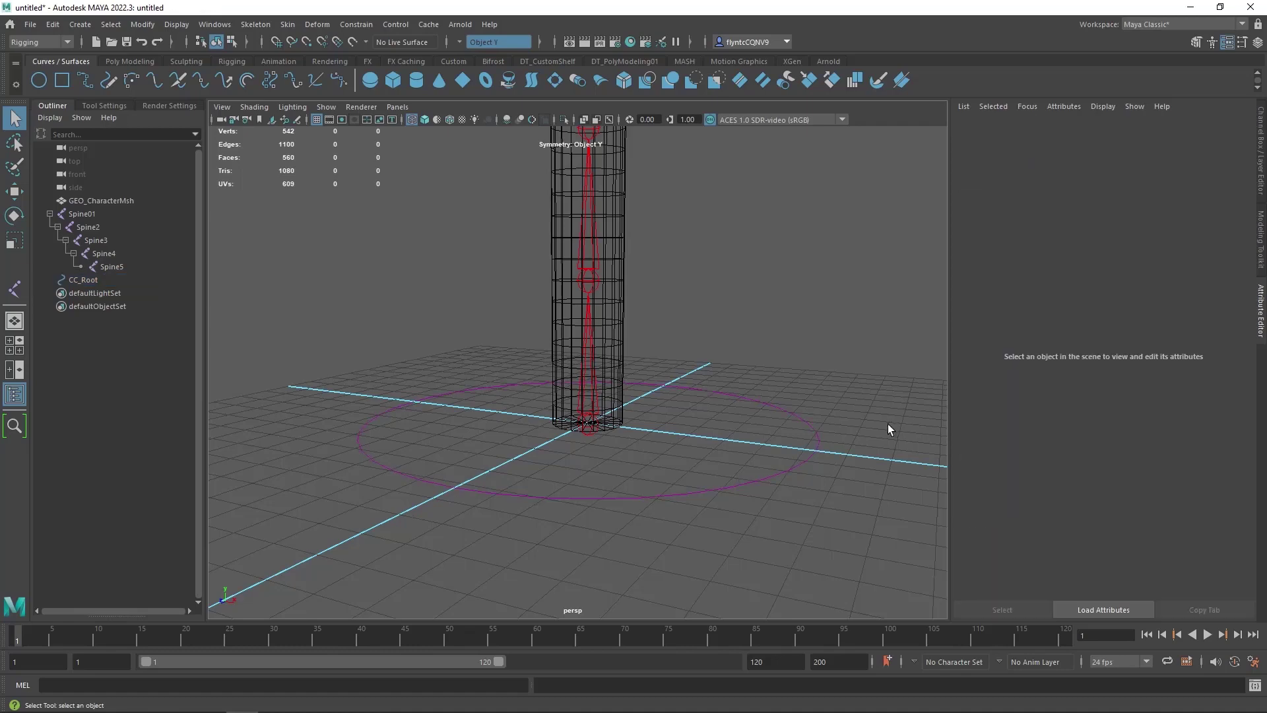
{"action": "left_click_drag", "start_coordinate": [813, 462], "coordinate": [742, 538], "text": "alt"}
Duplicate CC_Root with Edit > Duplicate and move the copy CC_Root1 up onto a spine joint
{"action": "left_click", "coordinate": [738, 555]}
{"action": "key", "text": "e"}
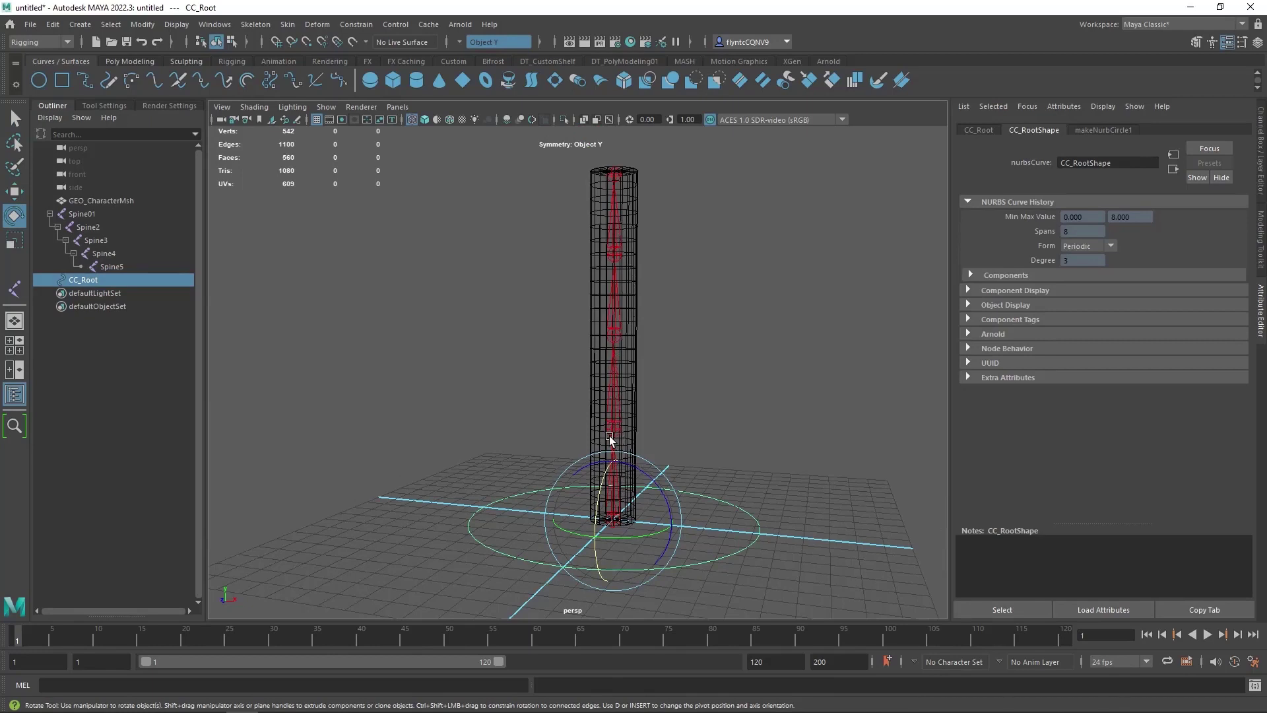
{"action": "left_click", "coordinate": [52, 25]}
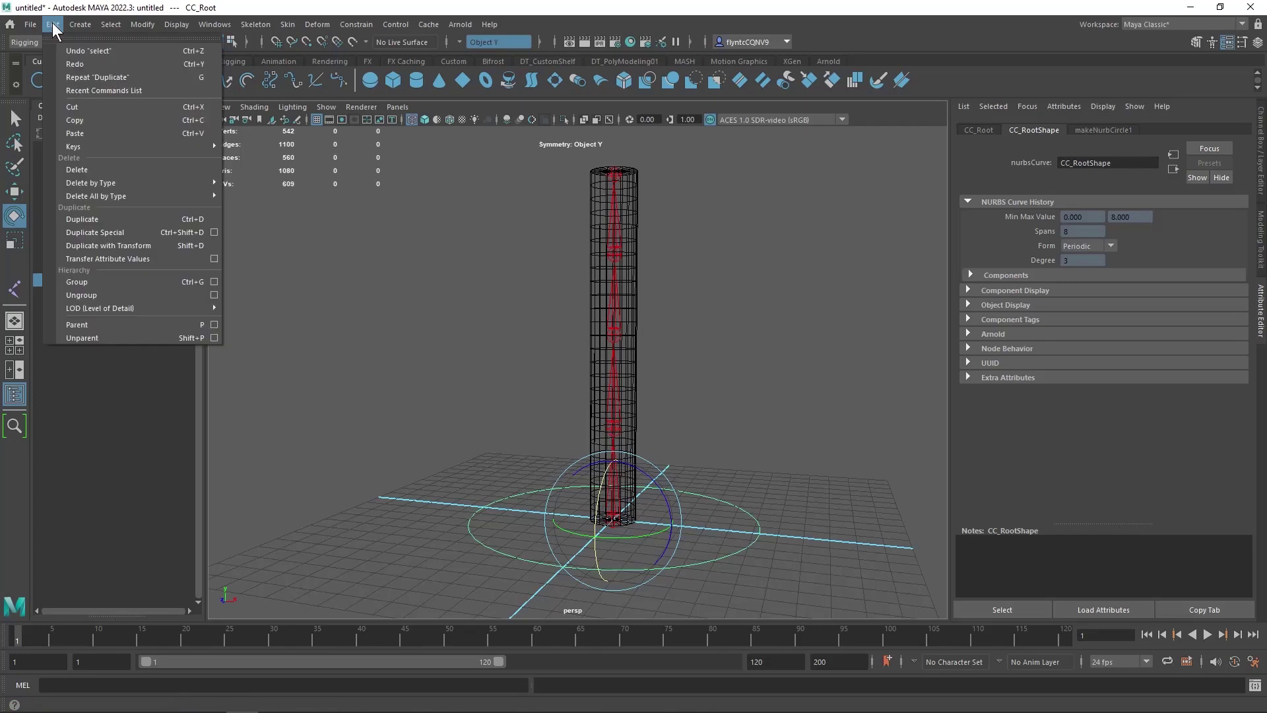
{"action": "left_click", "coordinate": [134, 220]}
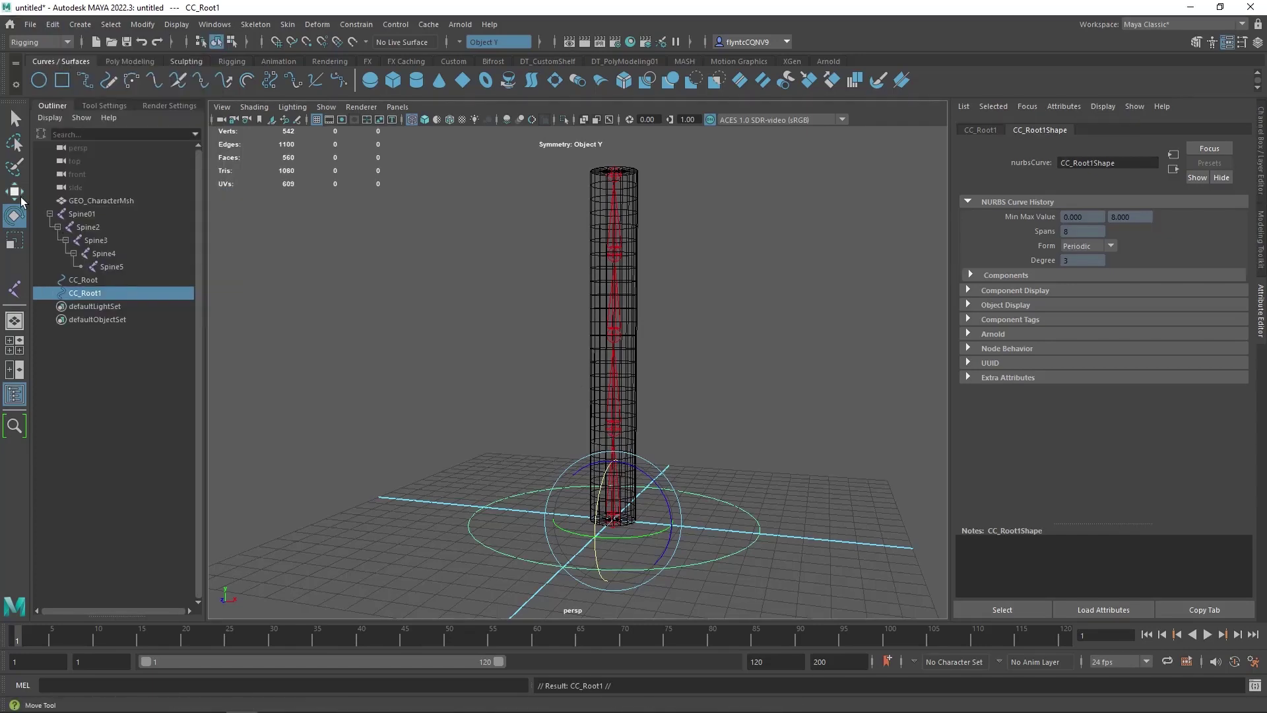
{"action": "key", "text": "w"}
{"action": "left_click_drag", "start_coordinate": [612, 462], "coordinate": [621, 381]}
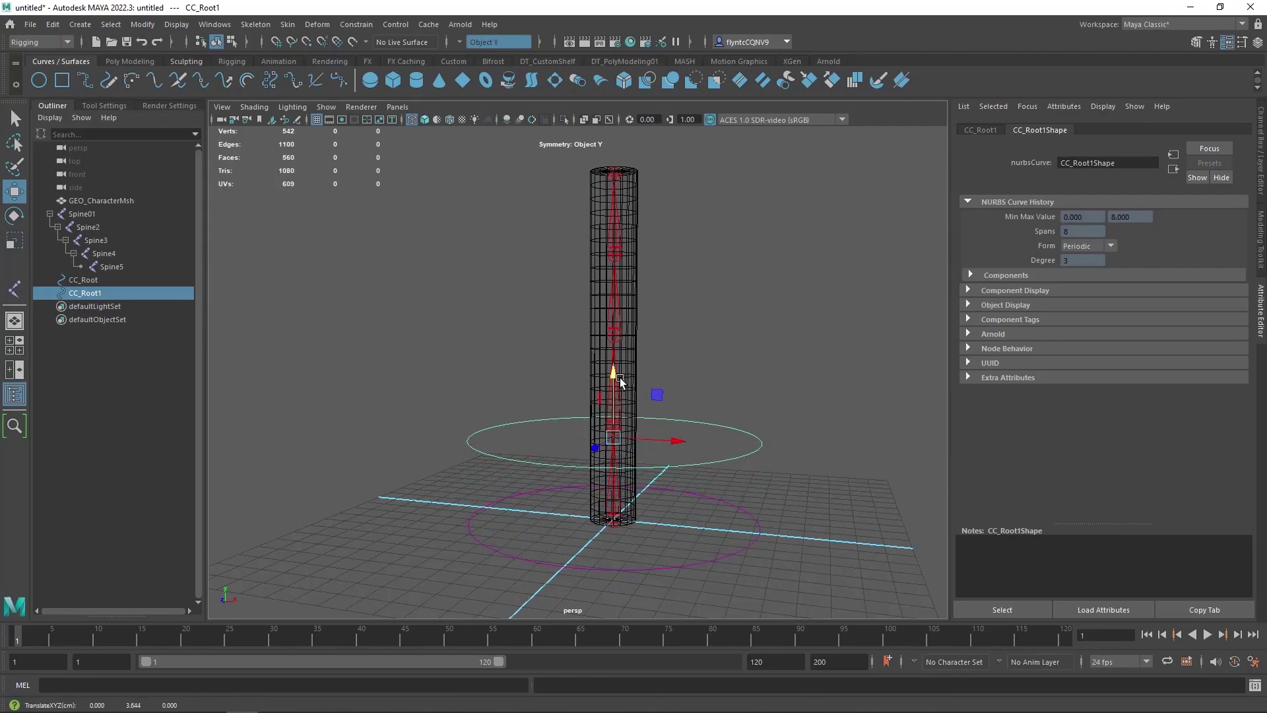
{"action": "scroll", "coordinate": [619, 466], "scroll_direction": "down", "scroll_amount": 5}
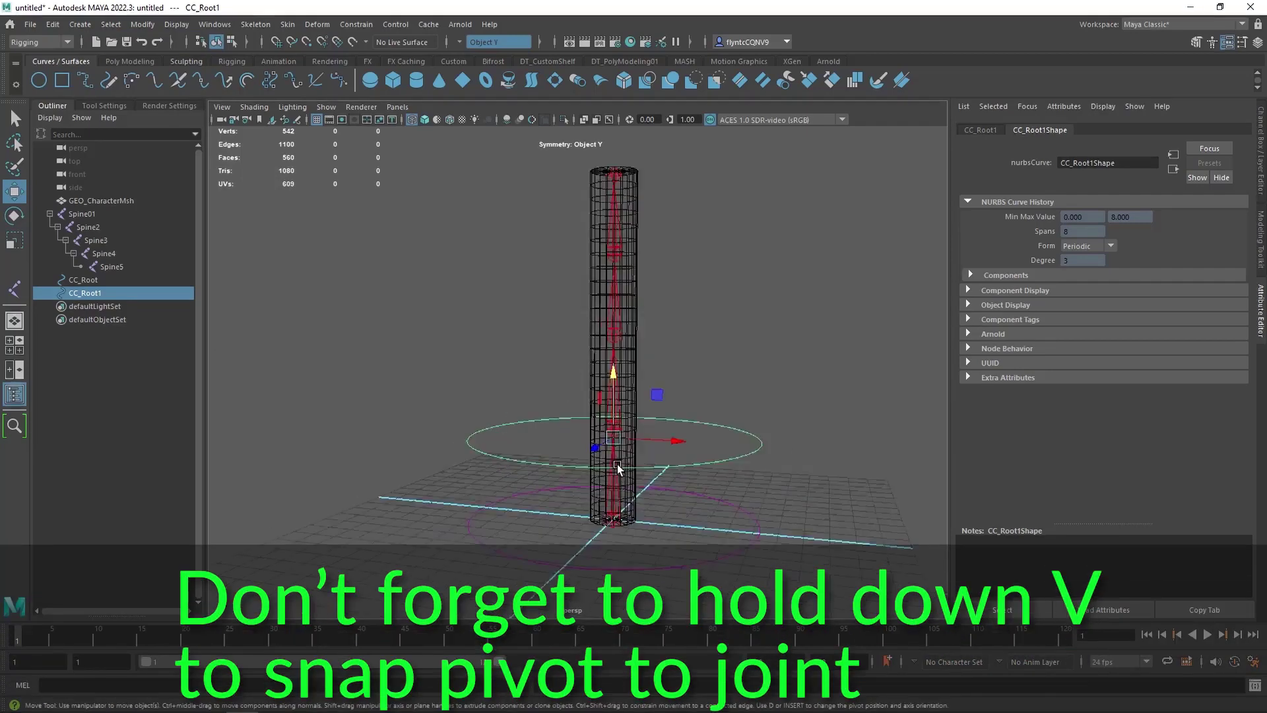
{"action": "scroll", "coordinate": [619, 466], "scroll_direction": "up", "scroll_amount": 8}
{"action": "scroll", "coordinate": [619, 466], "scroll_direction": "up", "scroll_amount": 2}
{"action": "scroll", "coordinate": [716, 472], "scroll_direction": "up", "scroll_amount": 3}
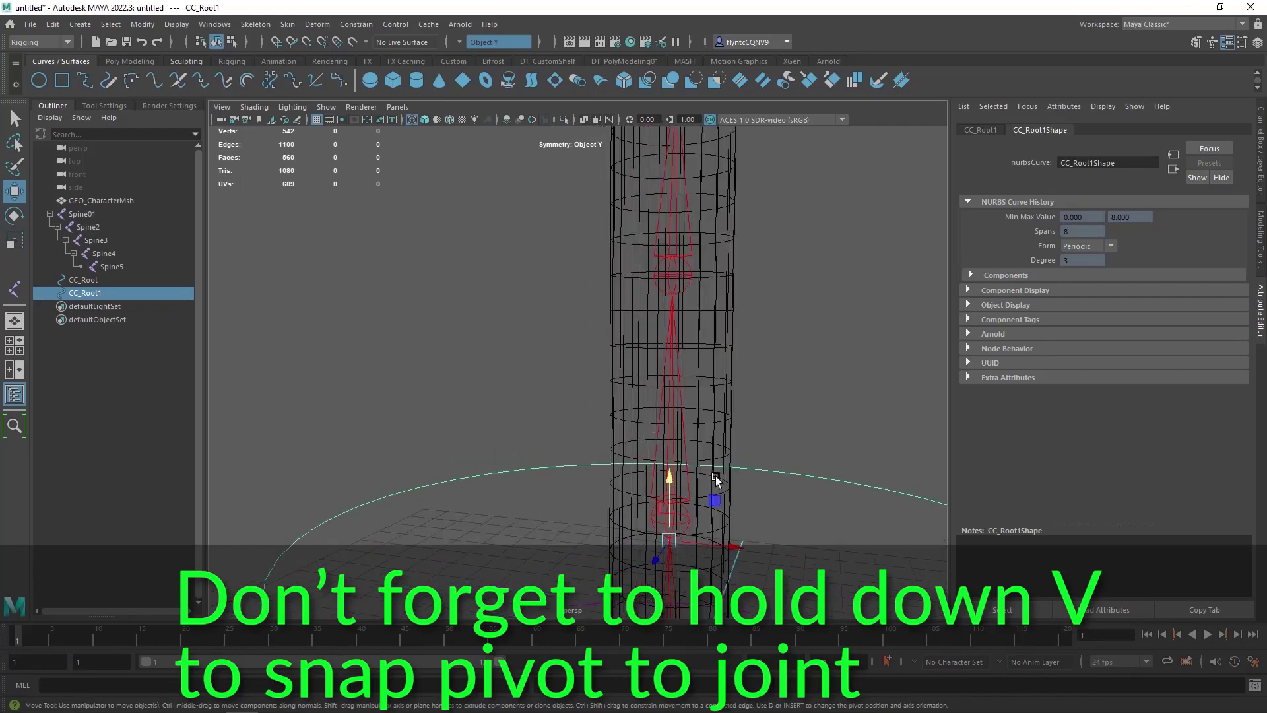
{"action": "mouse_move", "coordinate": [716, 480]}
{"action": "left_mouse_down", "text": "alt"}
{"action": "mouse_move", "coordinate": [678, 455]}
{"action": "mouse_move", "coordinate": [676, 438]}
{"action": "mouse_move", "coordinate": [674, 489]}
{"action": "mouse_move", "coordinate": [727, 530]}
{"action": "mouse_move", "coordinate": [744, 526]}
{"action": "mouse_move", "coordinate": [639, 495]}
{"action": "mouse_move", "coordinate": [648, 505]}
{"action": "mouse_move", "coordinate": [710, 481]}
{"action": "mouse_move", "coordinate": [720, 496]}
{"action": "mouse_move", "coordinate": [730, 463]}
{"action": "left_mouse_up", "text": "alt"}
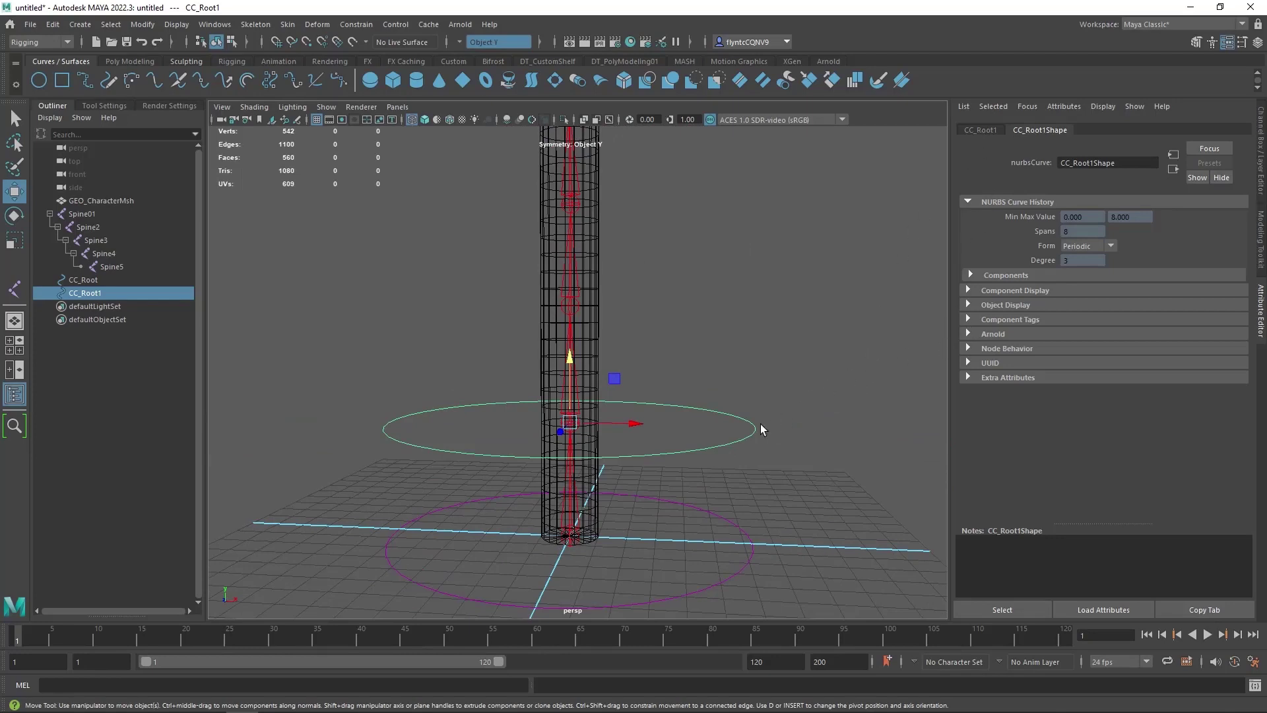
Set CC_Root1's override colour to yellow and scale it down to 5.343
{"action": "left_click", "coordinate": [980, 130]}
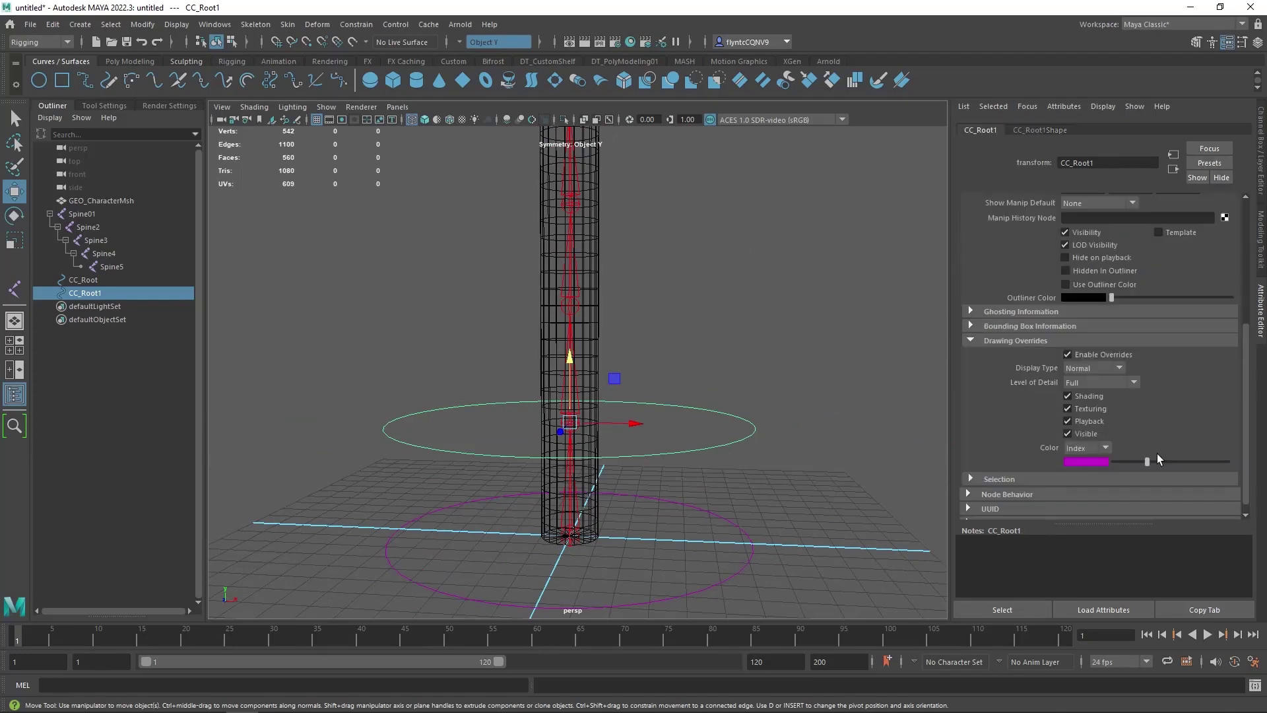
{"action": "mouse_move", "coordinate": [1148, 465]}
{"action": "left_mouse_down"}
{"action": "mouse_move", "coordinate": [1171, 461]}
{"action": "mouse_move", "coordinate": [1130, 461]}
{"action": "mouse_move", "coordinate": [1176, 457]}
{"action": "left_mouse_up"}
{"action": "key", "text": "r"}
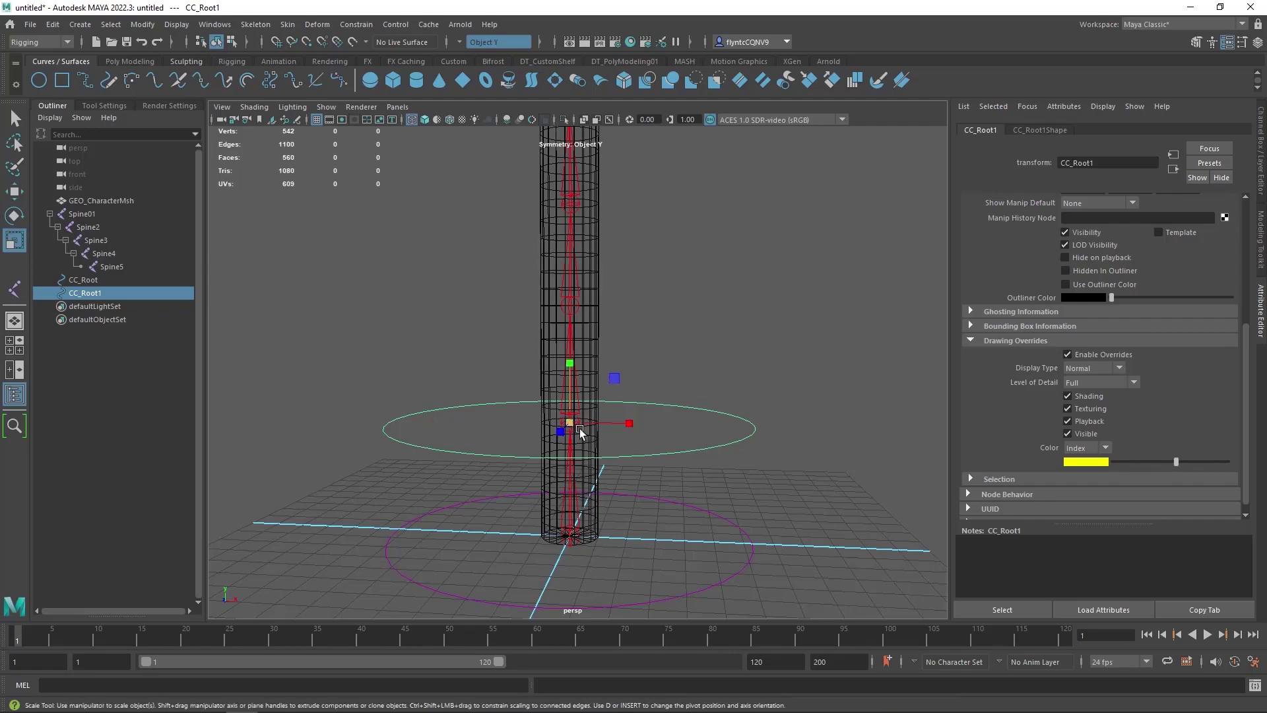
{"action": "left_click_drag", "start_coordinate": [580, 435], "coordinate": [553, 441], "text": "alt"}
{"action": "left_click_drag", "start_coordinate": [639, 469], "coordinate": [592, 472], "text": "alt"}
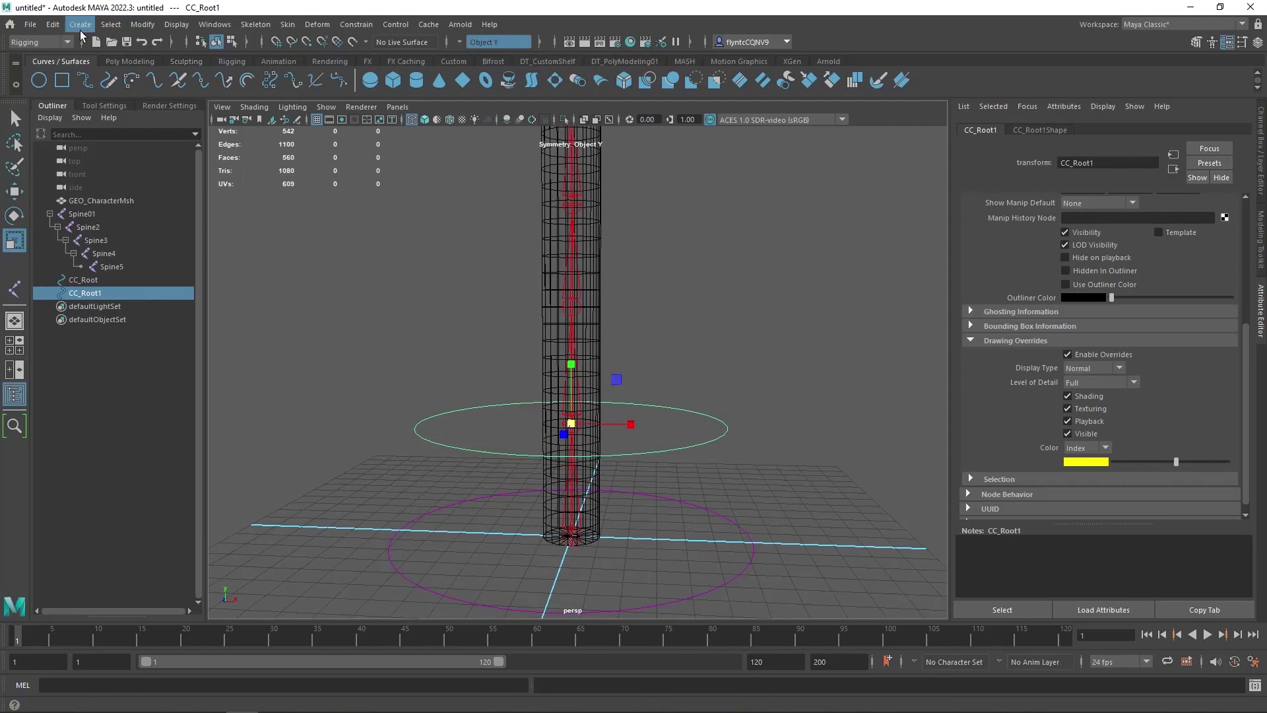
Duplicate CC_Root1 as CC_Root2 and snap it up to the next spine joint
{"action": "left_click", "coordinate": [58, 25]}
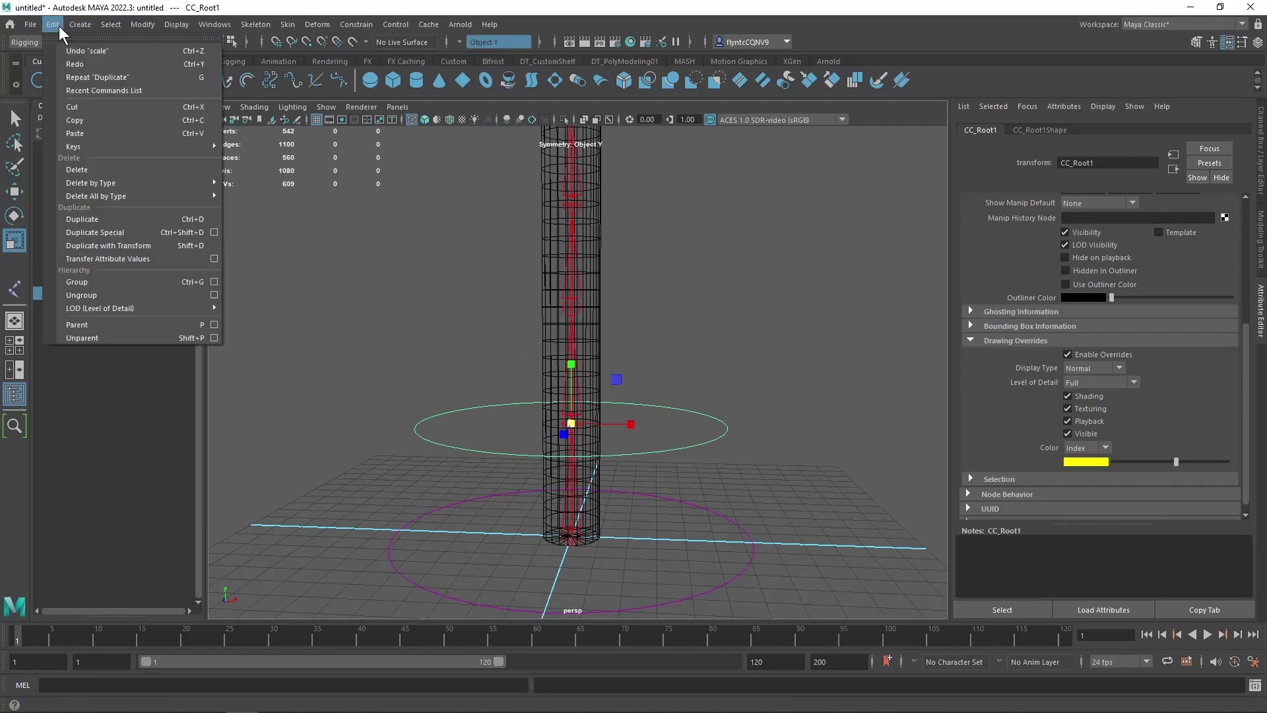
{"action": "left_click", "coordinate": [126, 219]}
{"action": "left_click", "coordinate": [14, 192]}
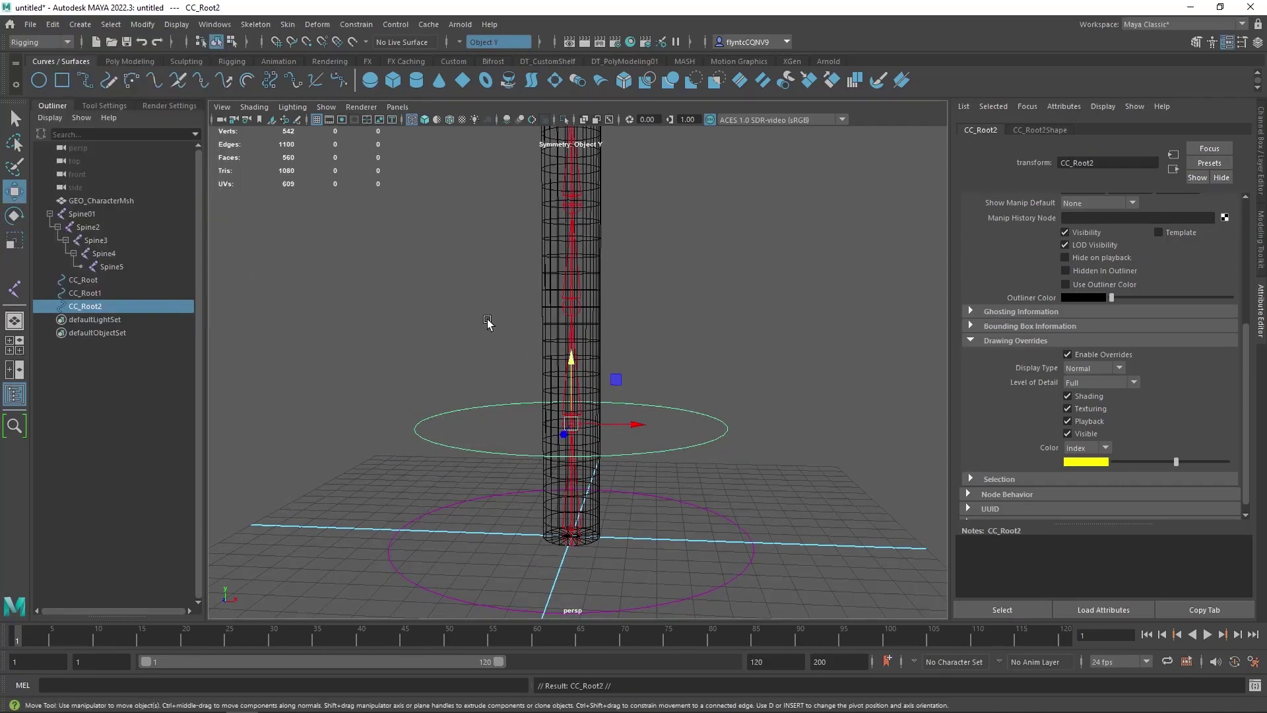
{"action": "left_click_drag", "start_coordinate": [571, 364], "coordinate": [569, 259]}
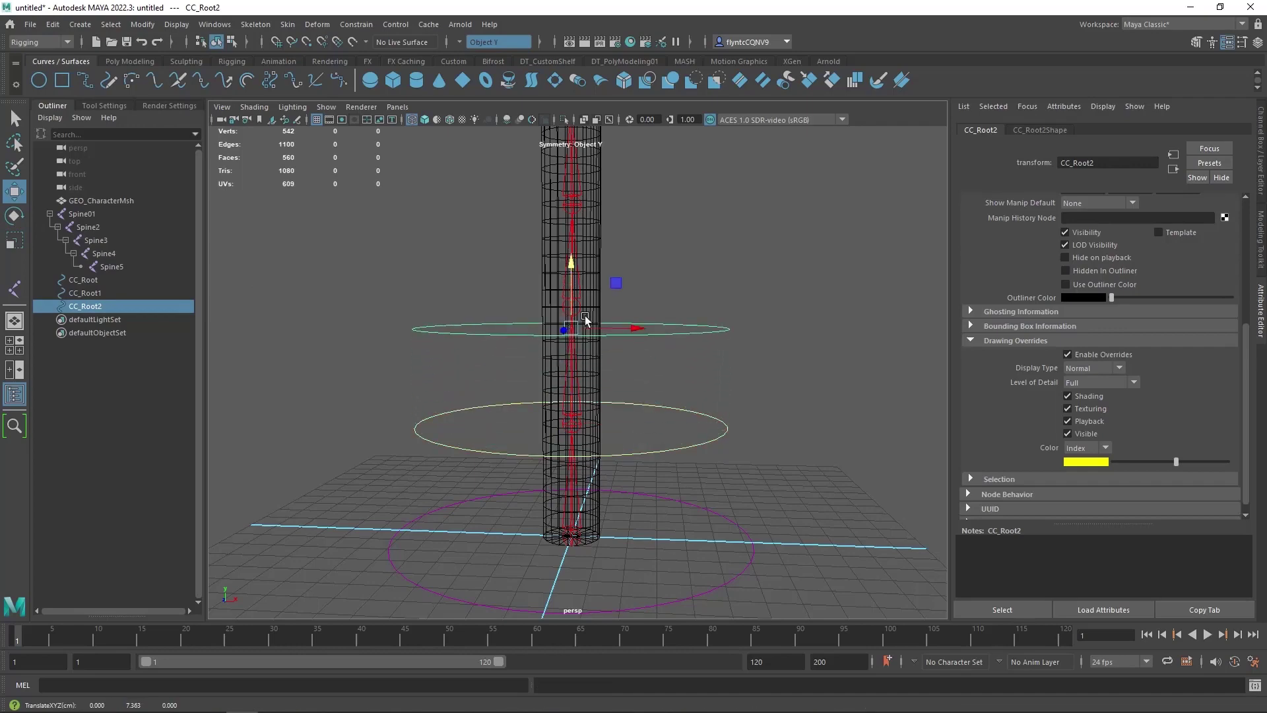
{"action": "scroll", "coordinate": [585, 320], "scroll_direction": "down", "scroll_amount": 3}
{"action": "scroll", "coordinate": [585, 318], "scroll_direction": "up", "scroll_amount": 5}
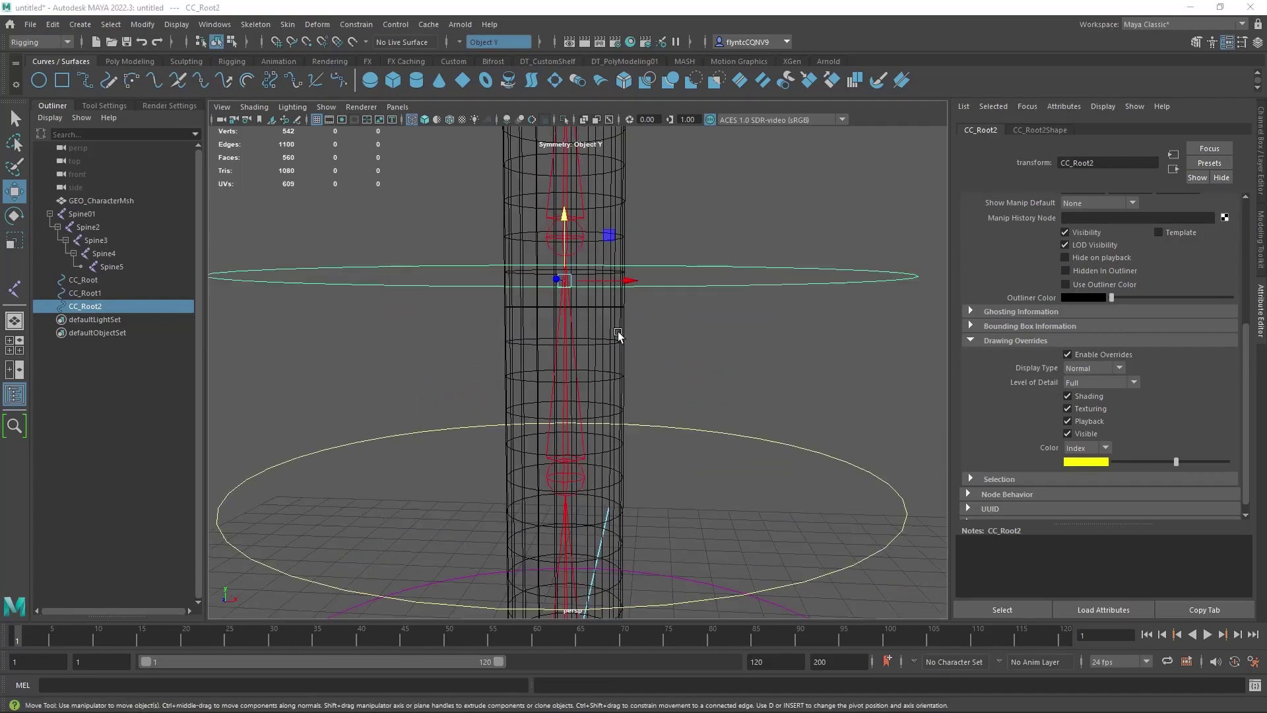
{"action": "key", "text": "f"}
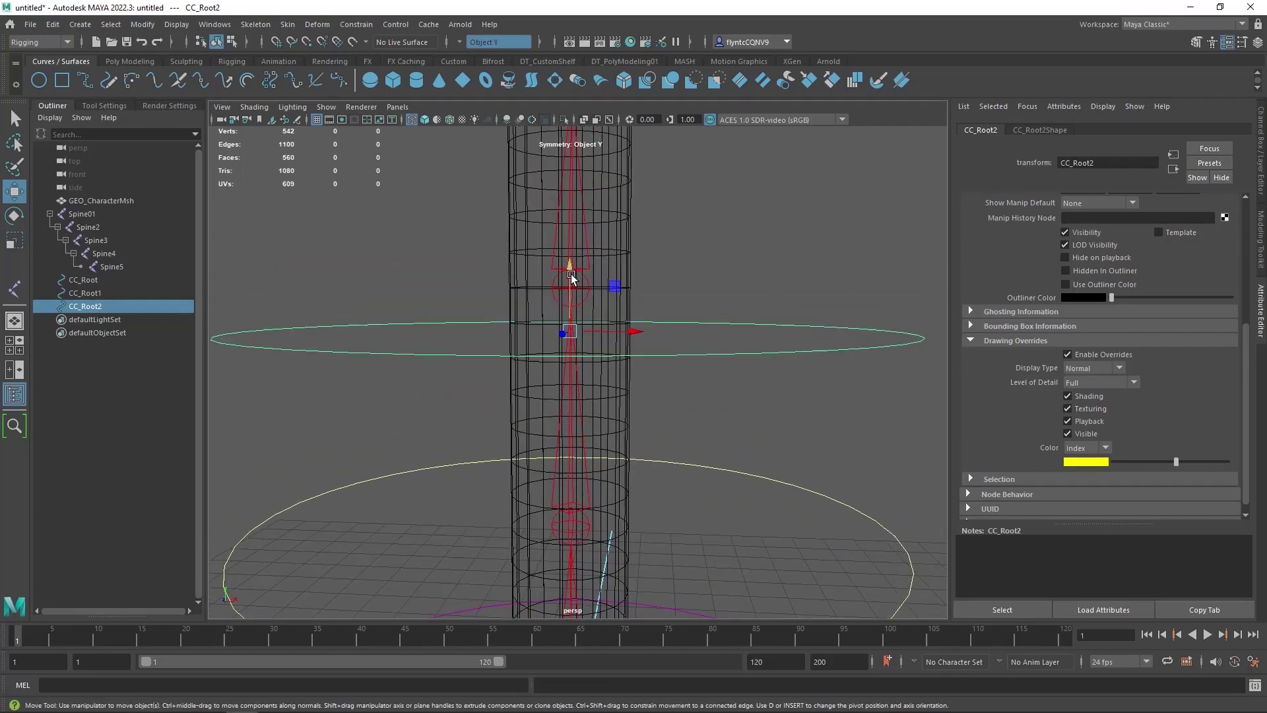
{"action": "key", "text": "v"}
{"action": "left_click_drag", "start_coordinate": [569, 274], "coordinate": [571, 285]}
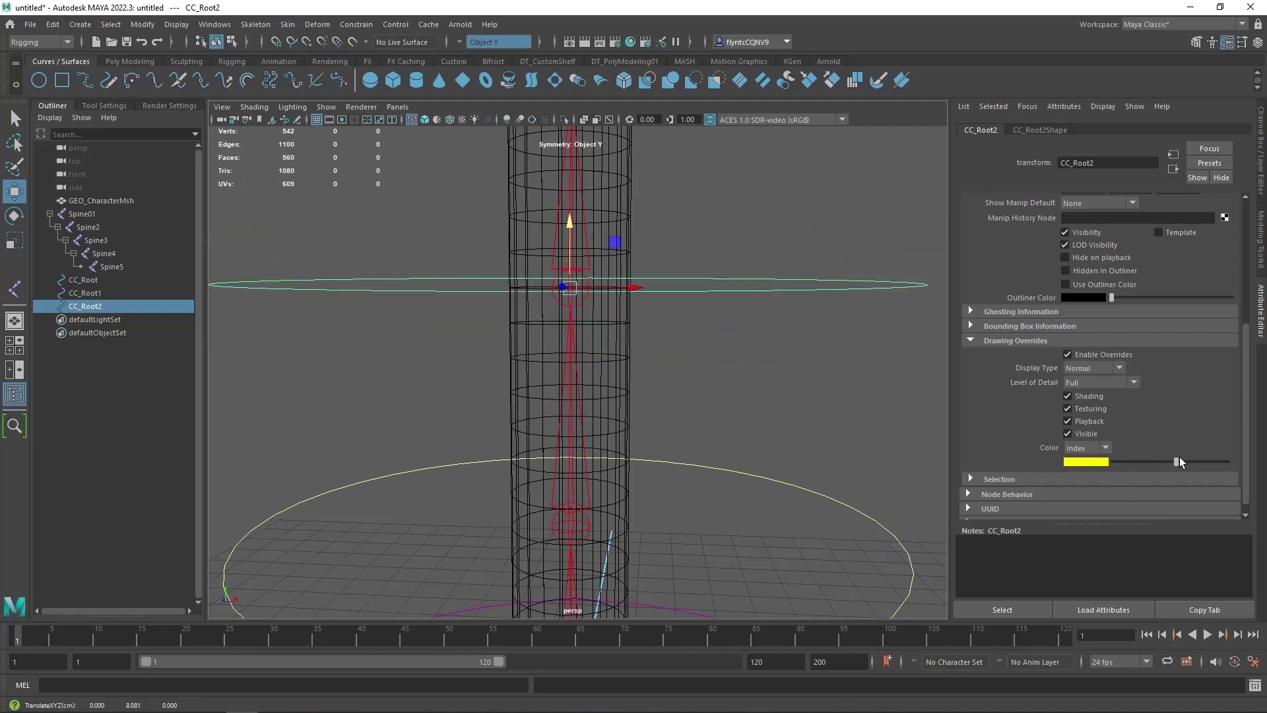
Set CC_Root2's override colour to red and scale it down to 4.025
{"action": "mouse_move", "coordinate": [1179, 458]}
{"action": "left_mouse_down"}
{"action": "mouse_move", "coordinate": [1212, 457]}
{"action": "mouse_move", "coordinate": [1159, 465]}
{"action": "left_mouse_up"}
{"action": "left_click", "coordinate": [812, 409]}
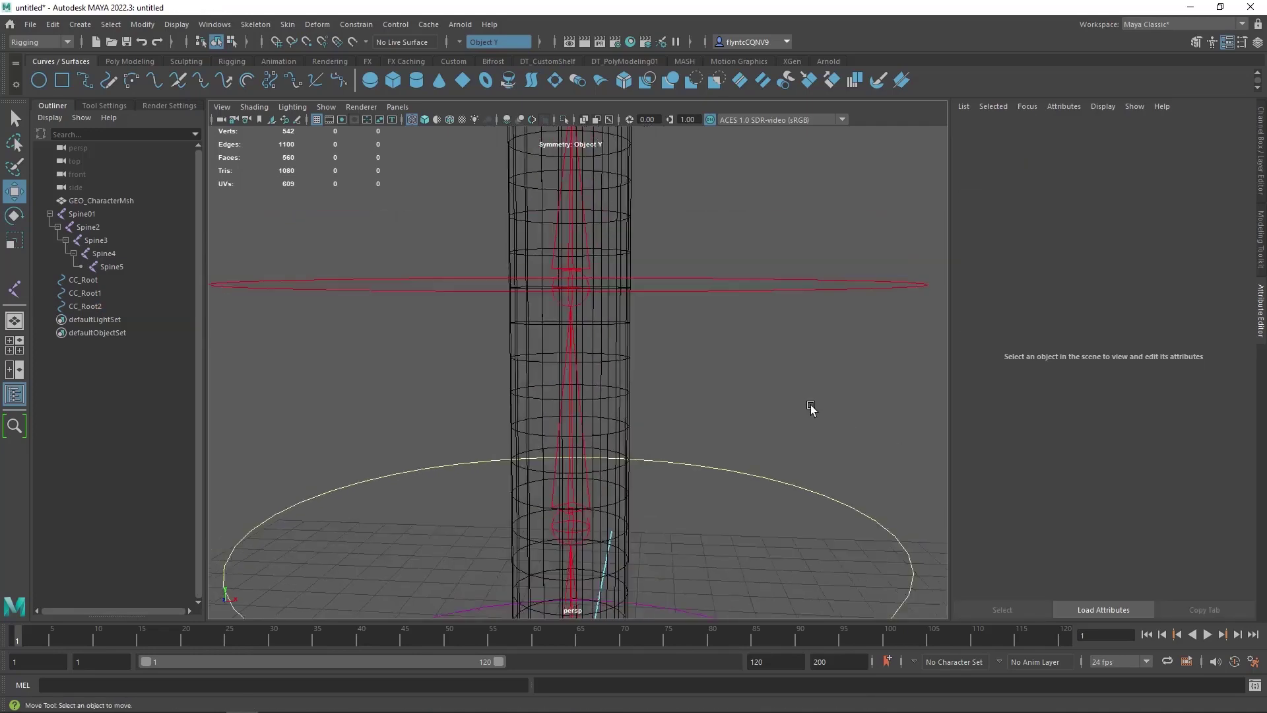
{"action": "scroll", "coordinate": [811, 408], "scroll_direction": "down", "scroll_amount": 3}
{"action": "scroll", "coordinate": [811, 408], "scroll_direction": "down", "scroll_amount": 3}
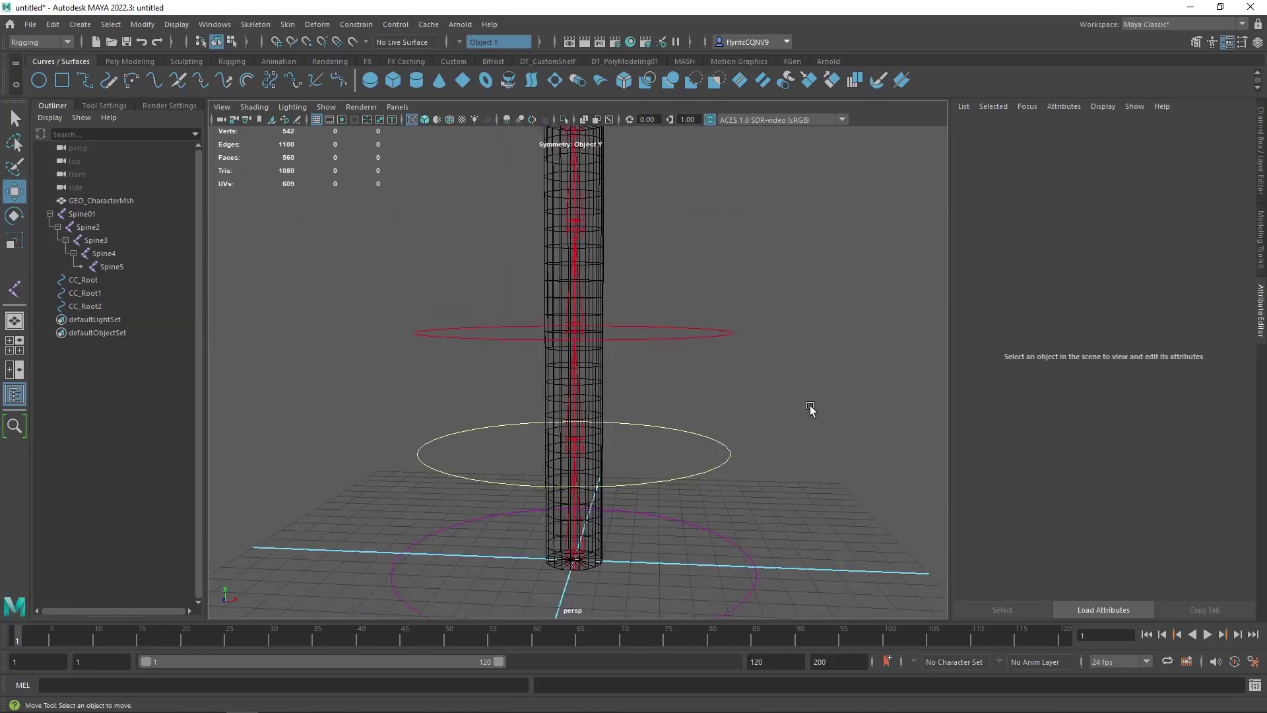
{"action": "left_click", "coordinate": [14, 242]}
{"action": "left_click_drag", "start_coordinate": [657, 322], "coordinate": [716, 381]}
{"action": "left_click_drag", "start_coordinate": [591, 368], "coordinate": [546, 349], "text": "alt"}
Duplicate CC_Root2 as CC_Root3 and snap it up to the next spine joint
{"action": "left_click", "coordinate": [52, 24]}
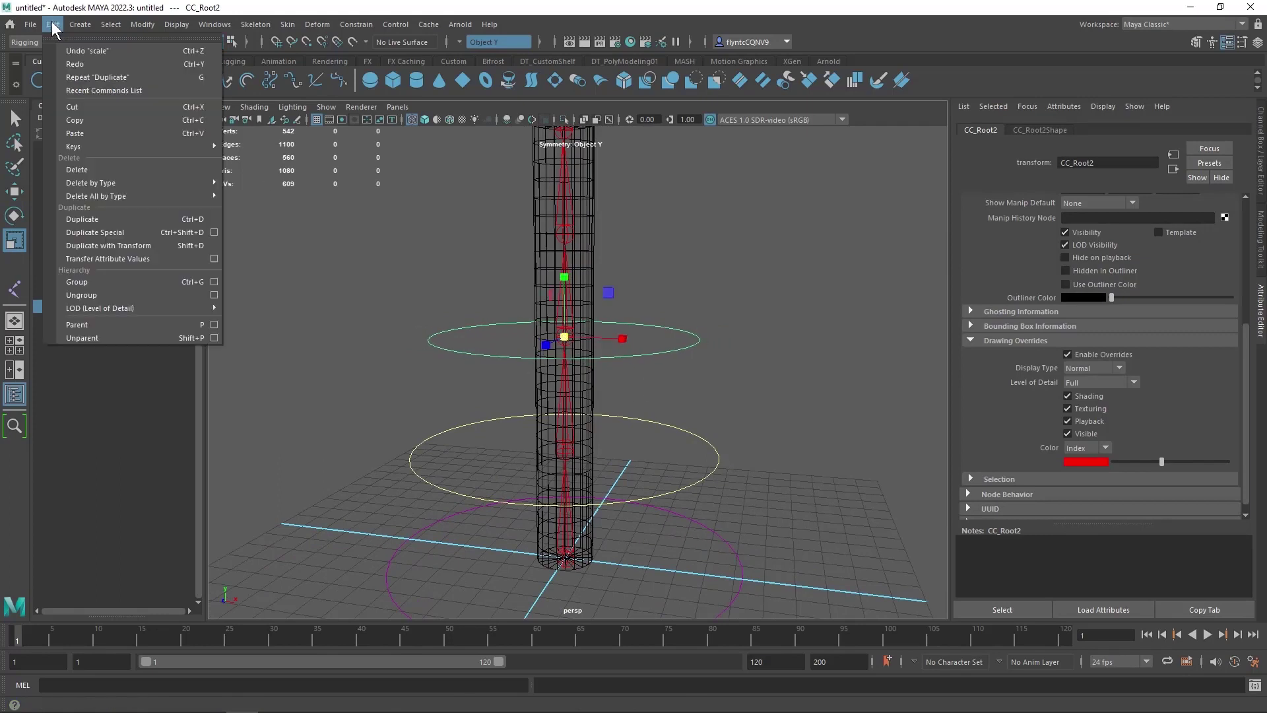
{"action": "left_click", "coordinate": [120, 219]}
{"action": "key", "text": "w"}
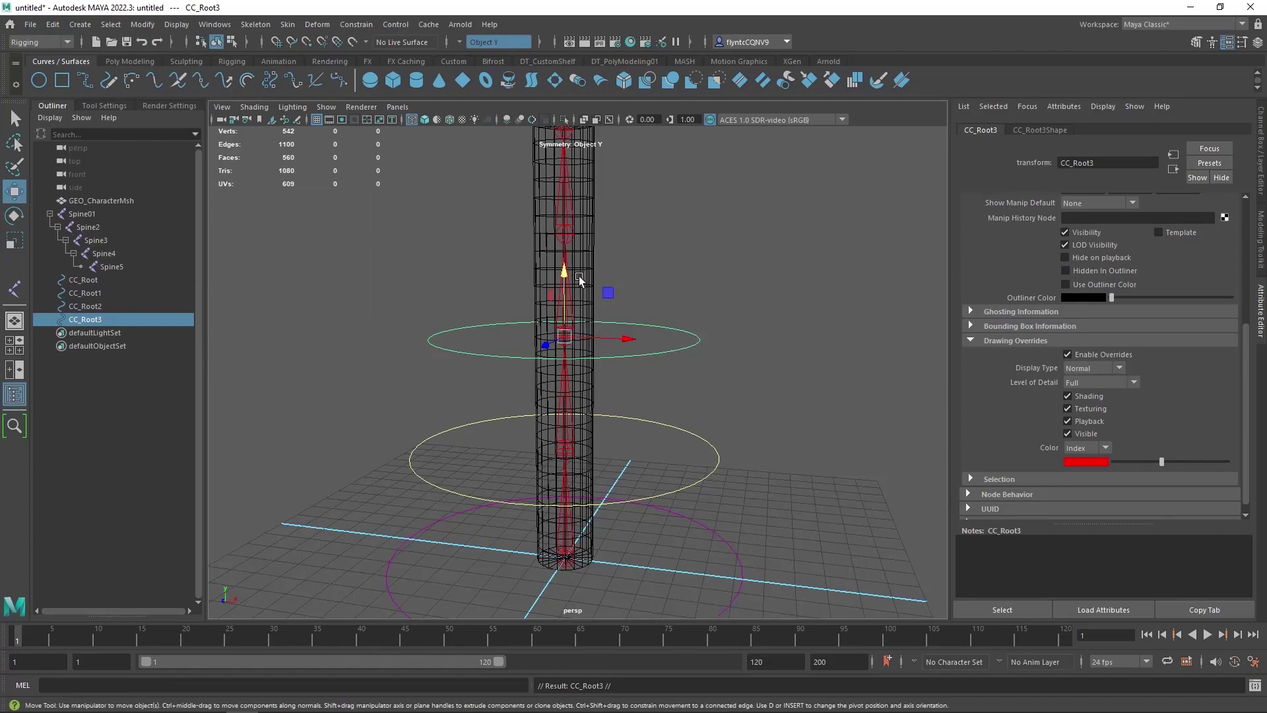
{"action": "left_click_drag", "start_coordinate": [576, 281], "coordinate": [568, 192]}
{"action": "scroll", "coordinate": [581, 238], "scroll_direction": "down", "scroll_amount": 2}
{"action": "scroll", "coordinate": [581, 238], "scroll_direction": "up", "scroll_amount": 4}
{"action": "middle_click_drag", "start_coordinate": [676, 263], "coordinate": [691, 410], "text": "alt"}
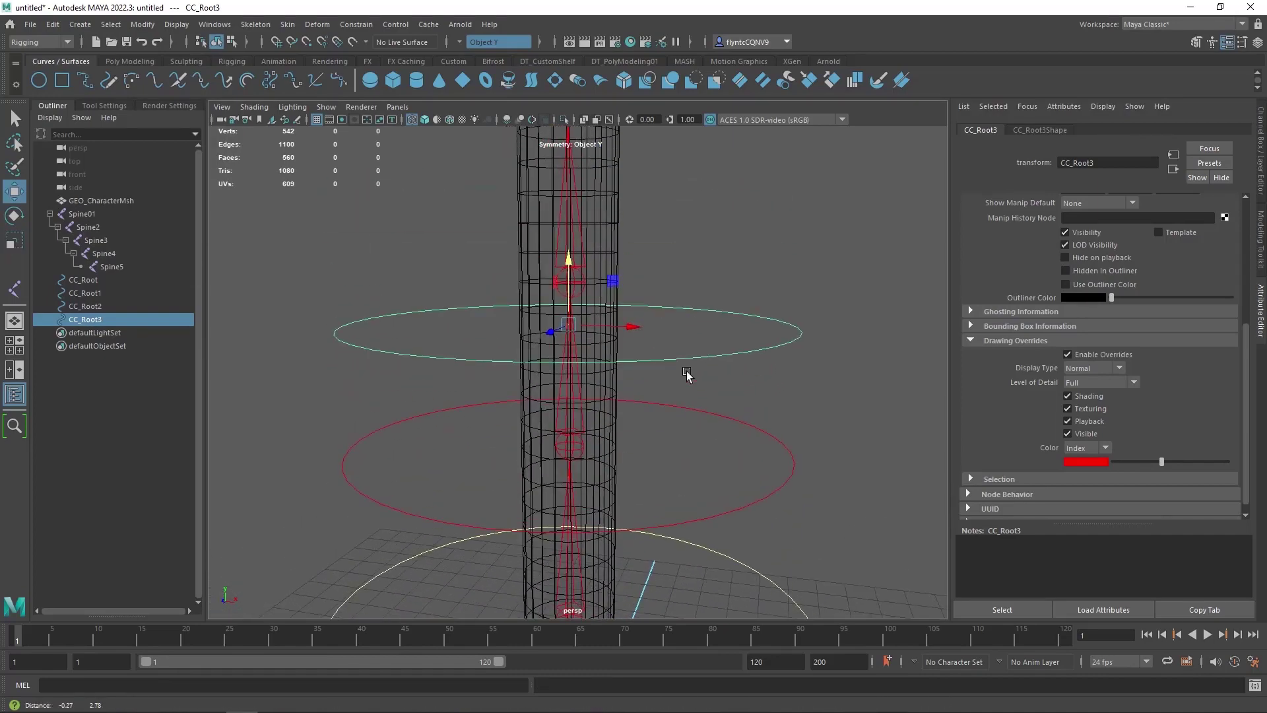
{"action": "key", "text": "v"}
{"action": "mouse_move", "coordinate": [568, 268]}
{"action": "left_mouse_down"}
{"action": "mouse_move", "coordinate": [568, 198]}
{"action": "mouse_move", "coordinate": [575, 283]}
{"action": "left_mouse_up"}
Set CC_Root3's override colour to light blue and deselect it
{"action": "left_click_drag", "start_coordinate": [1162, 459], "coordinate": [1179, 457]}
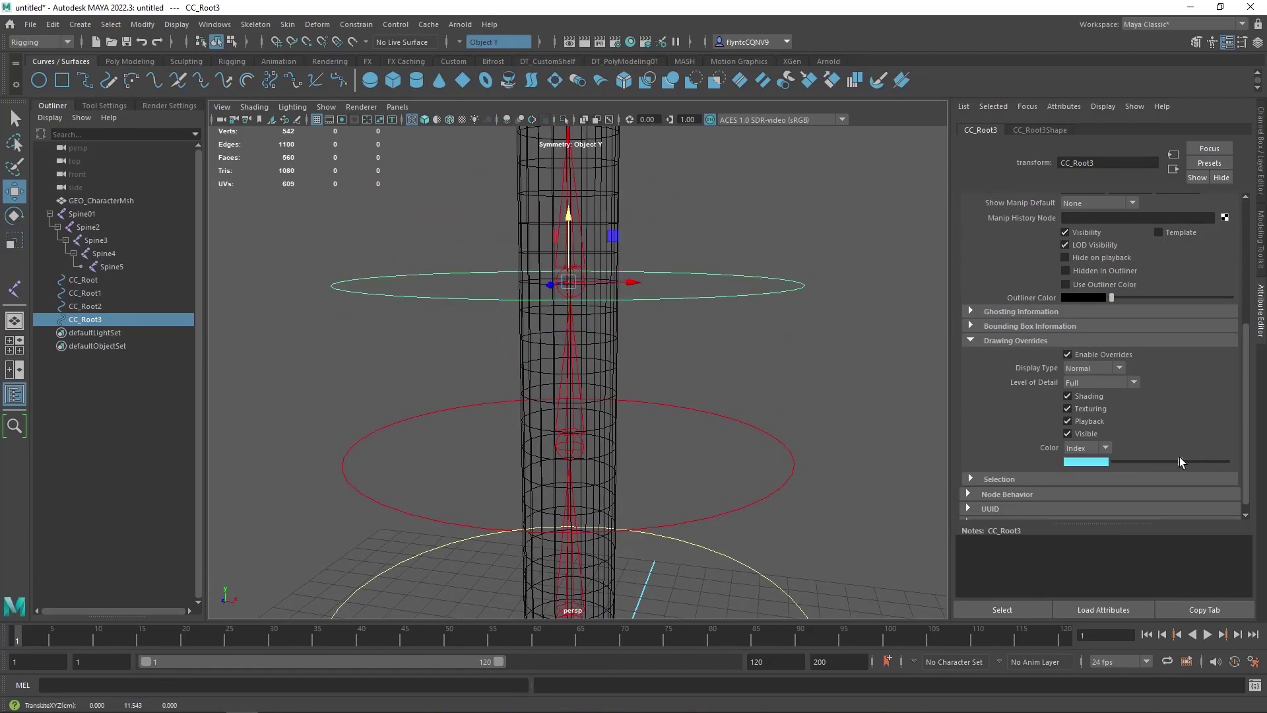
{"action": "left_click", "coordinate": [756, 425]}
{"action": "scroll", "coordinate": [759, 428], "scroll_direction": "up", "scroll_amount": 3}
{"action": "scroll", "coordinate": [759, 427], "scroll_direction": "down", "scroll_amount": 5}
{"action": "scroll", "coordinate": [709, 477], "scroll_direction": "up", "scroll_amount": 4}
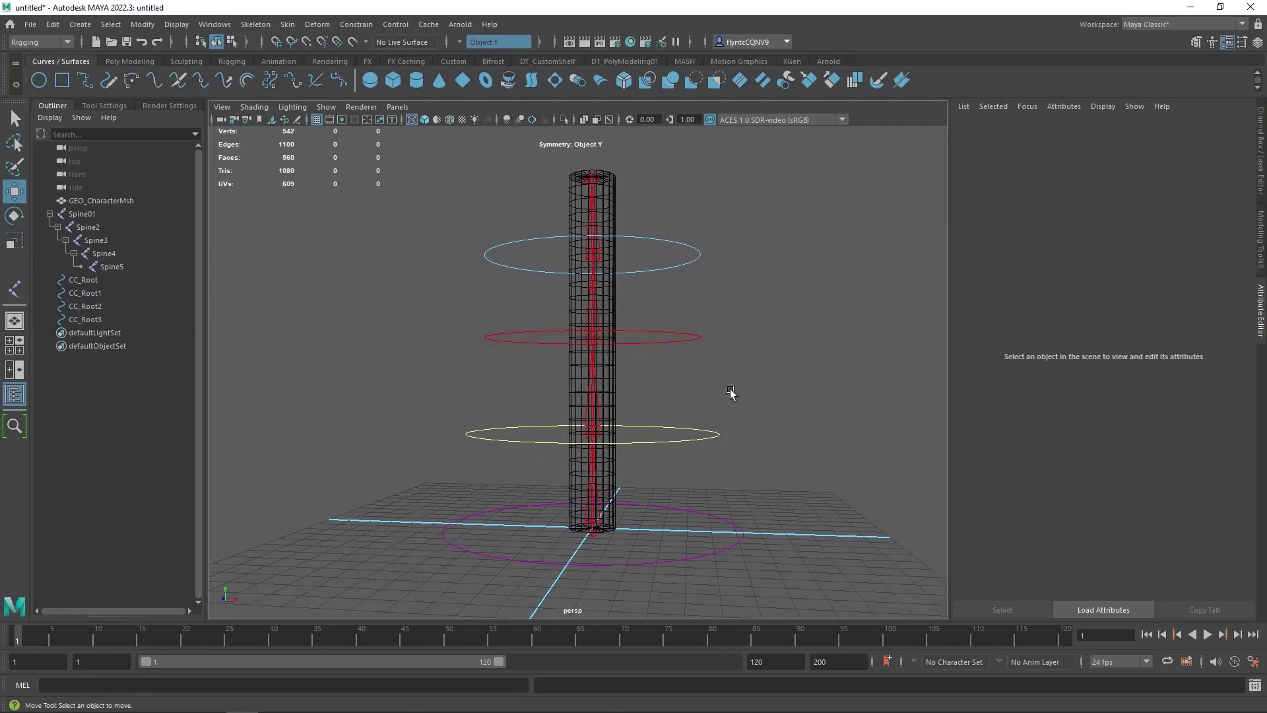
{"action": "left_click", "coordinate": [689, 248]}
{"action": "left_click", "coordinate": [757, 330]}
{"action": "left_click_drag", "start_coordinate": [778, 537], "coordinate": [764, 536], "text": "alt"}
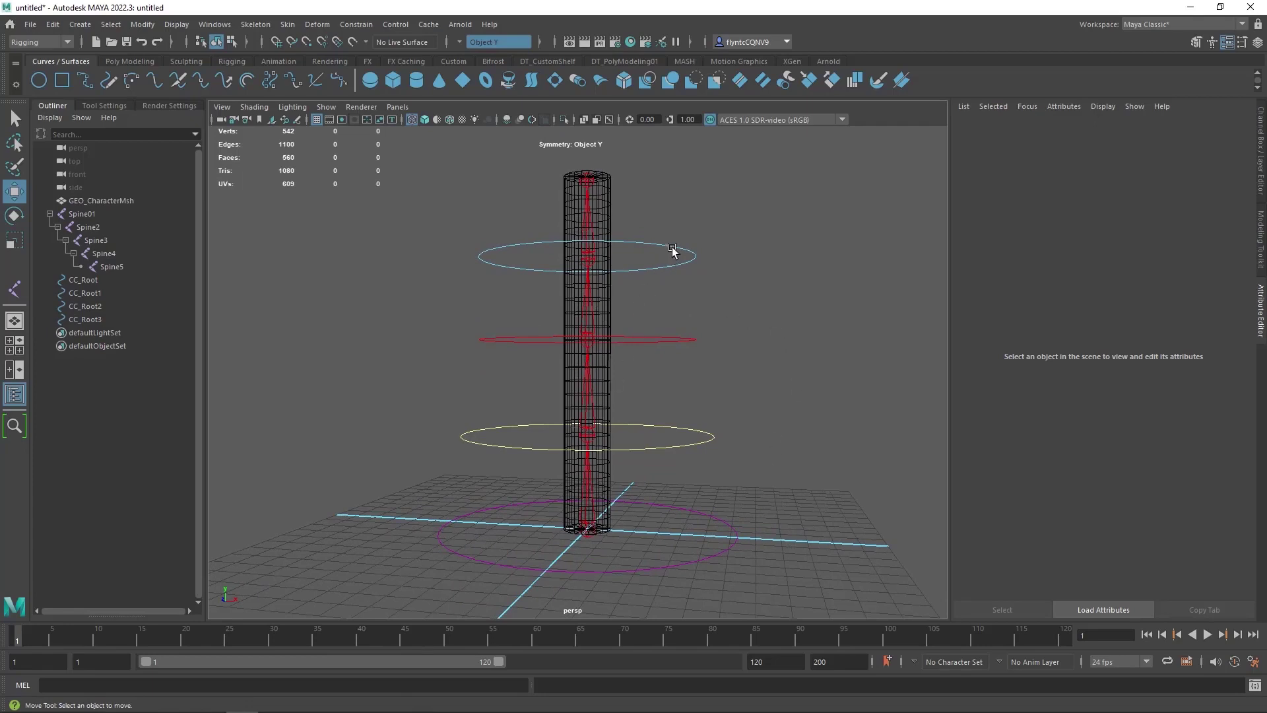
{"action": "left_click", "coordinate": [694, 339]}
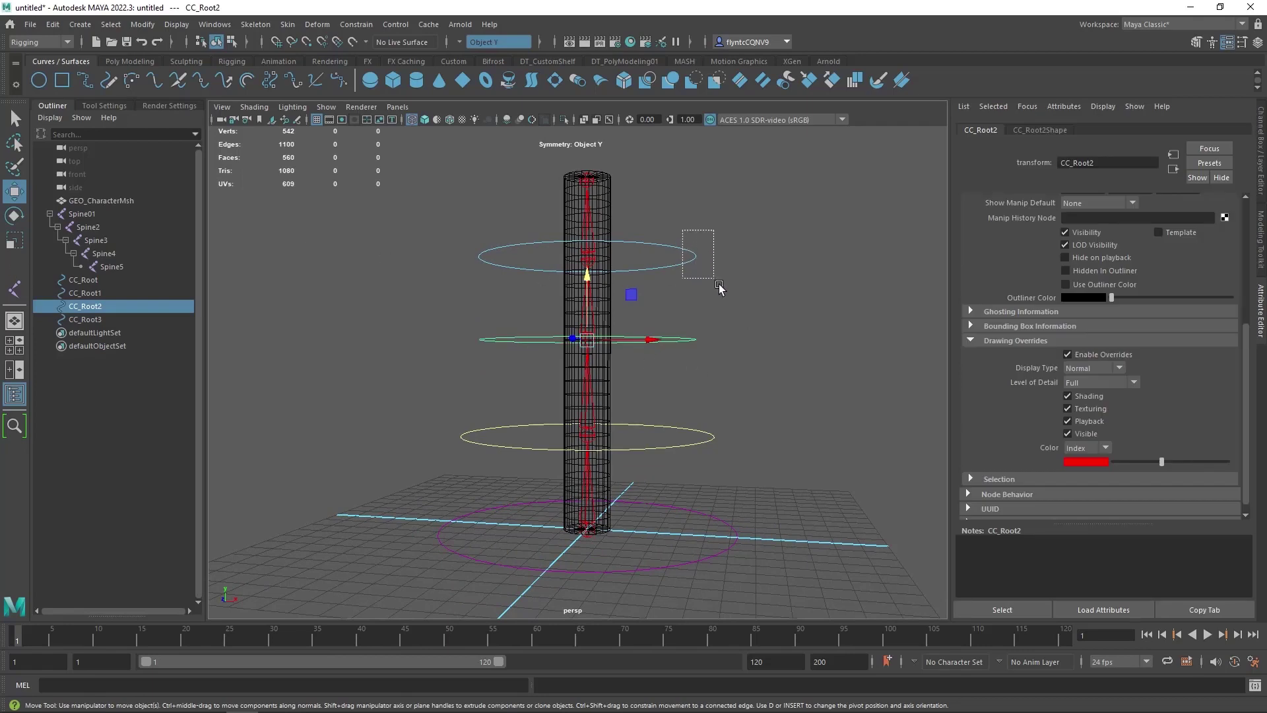
{"action": "left_click", "coordinate": [693, 255]}
{"action": "left_click_drag", "start_coordinate": [689, 410], "coordinate": [720, 466]}
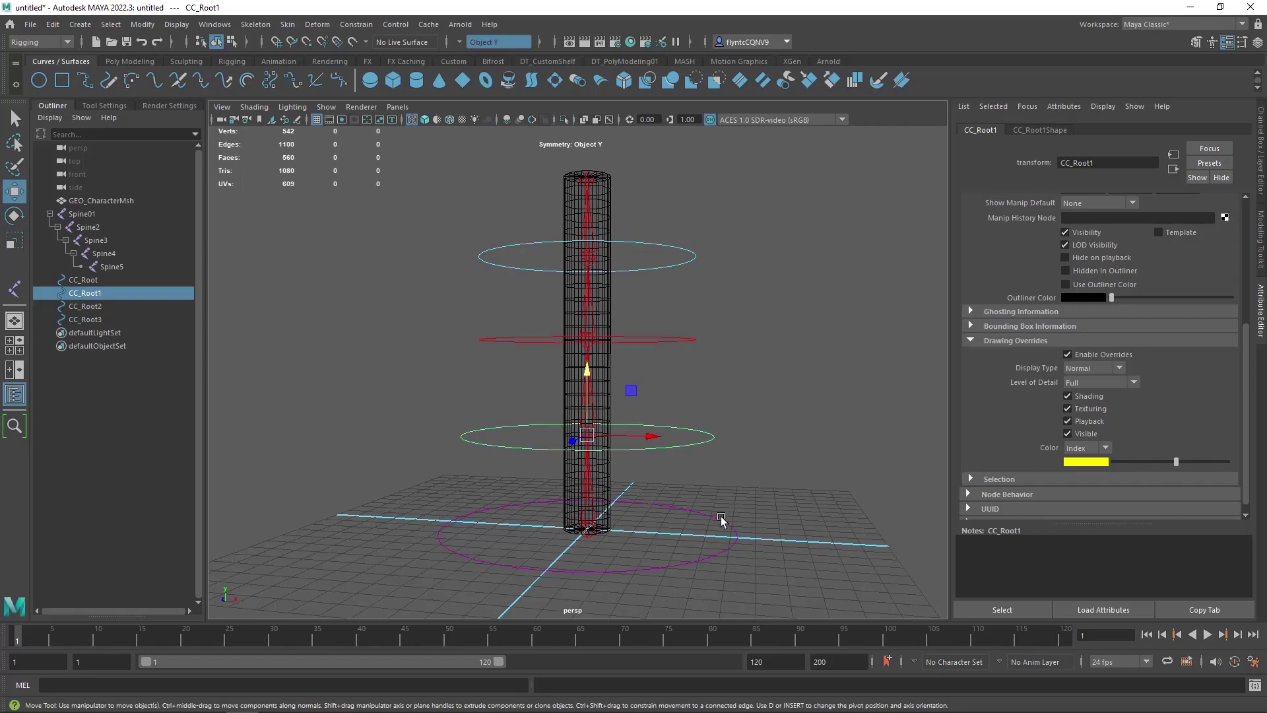
{"action": "left_click_drag", "start_coordinate": [731, 538], "coordinate": [729, 568]}
{"action": "left_click", "coordinate": [811, 345]}
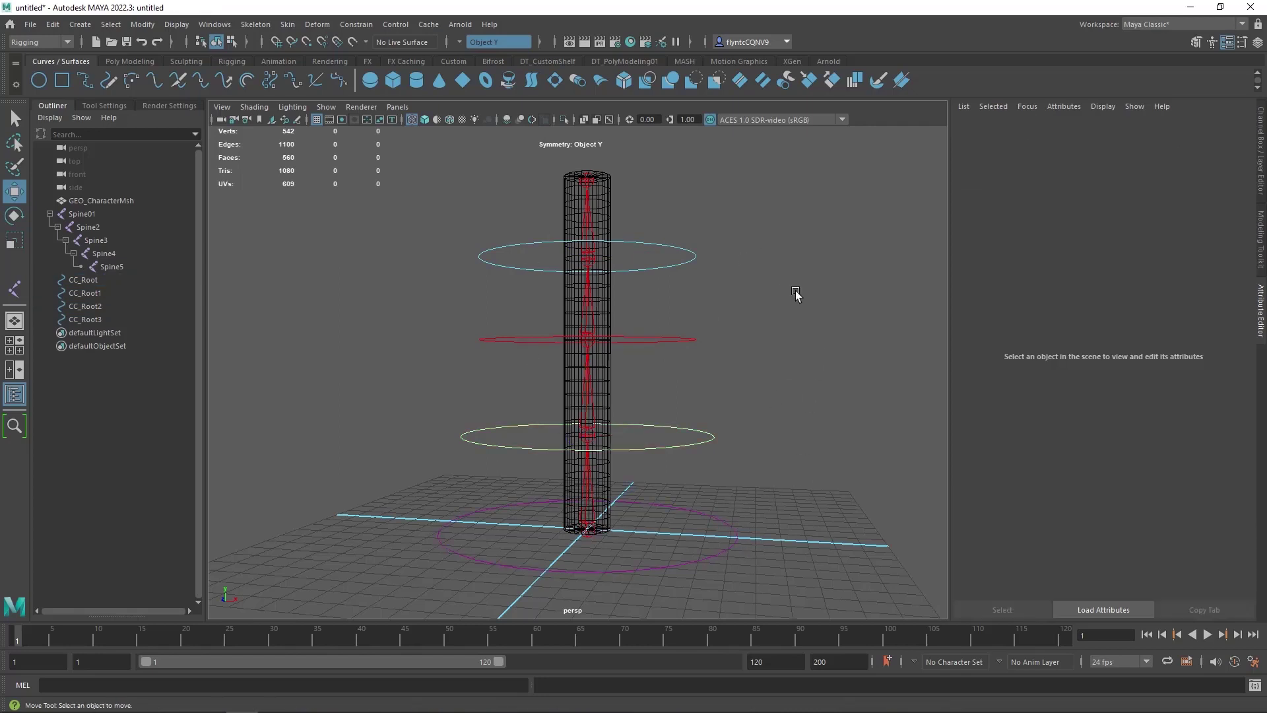
Parent CC_Root3 under CC_Root2
{"action": "left_click_drag", "start_coordinate": [667, 223], "coordinate": [727, 280]}
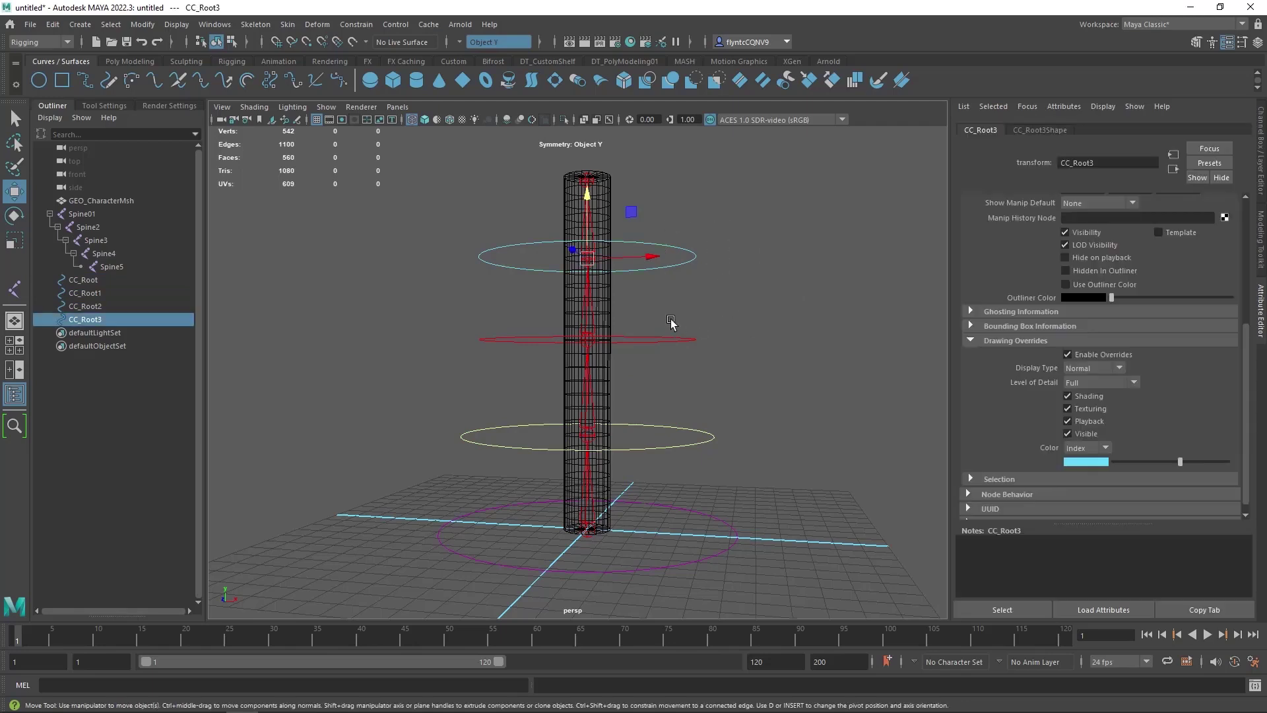
{"action": "left_click_drag", "start_coordinate": [667, 322], "coordinate": [752, 374], "text": "shift"}
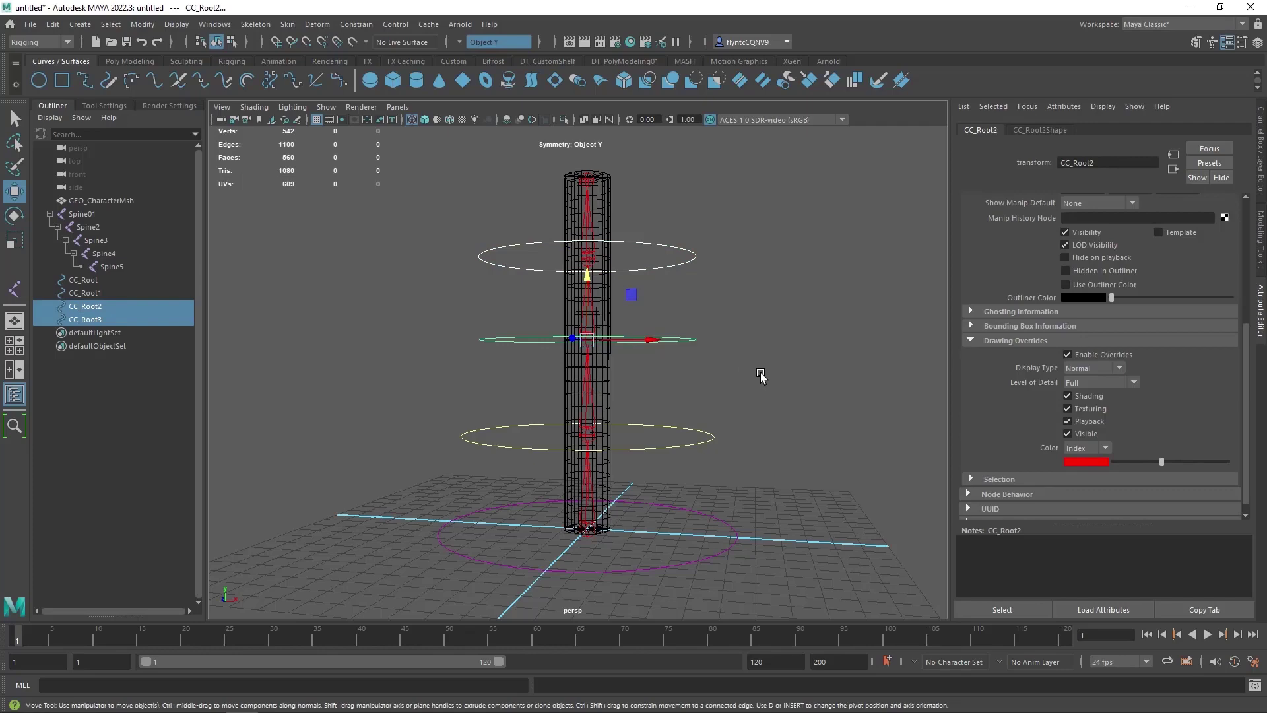
{"action": "key", "text": "p"}
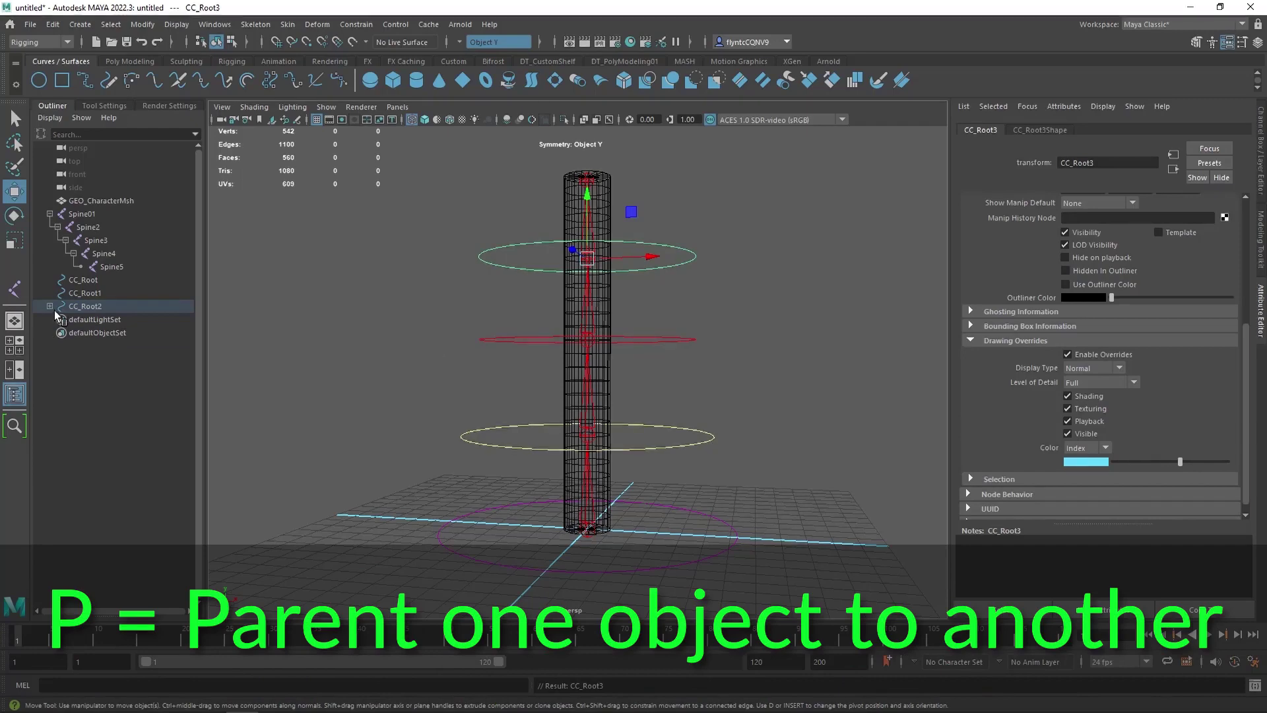
{"action": "left_click", "coordinate": [50, 306]}
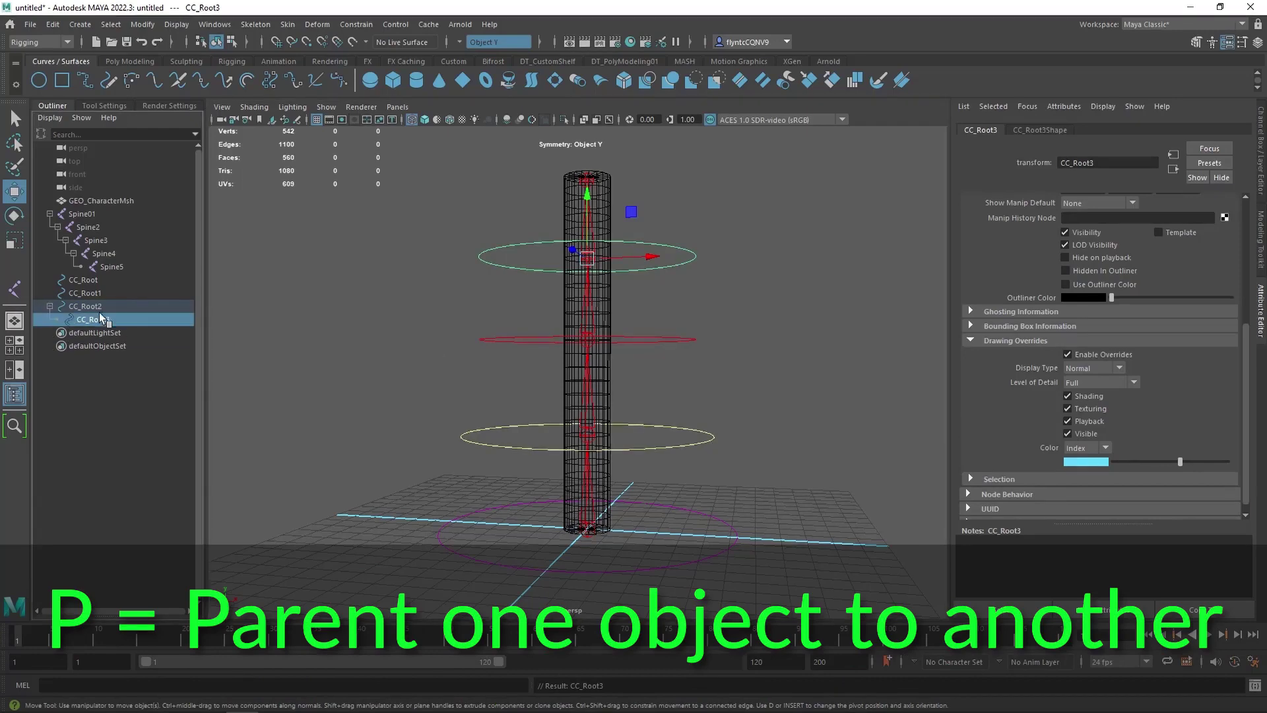
{"action": "left_click", "coordinate": [50, 306]}
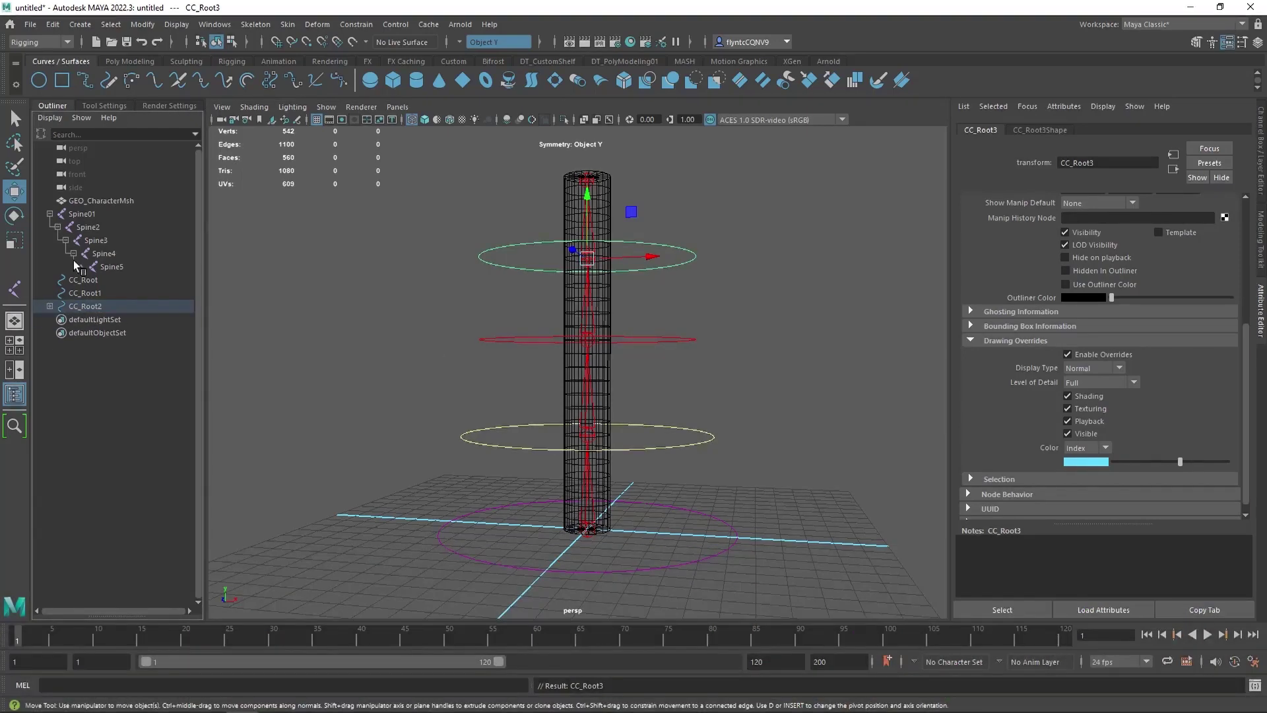
Parent CC_Root2 under CC_Root1
{"action": "left_click", "coordinate": [263, 360]}
{"action": "left_click", "coordinate": [687, 339]}
{"action": "left_click", "coordinate": [715, 436], "text": "shift"}
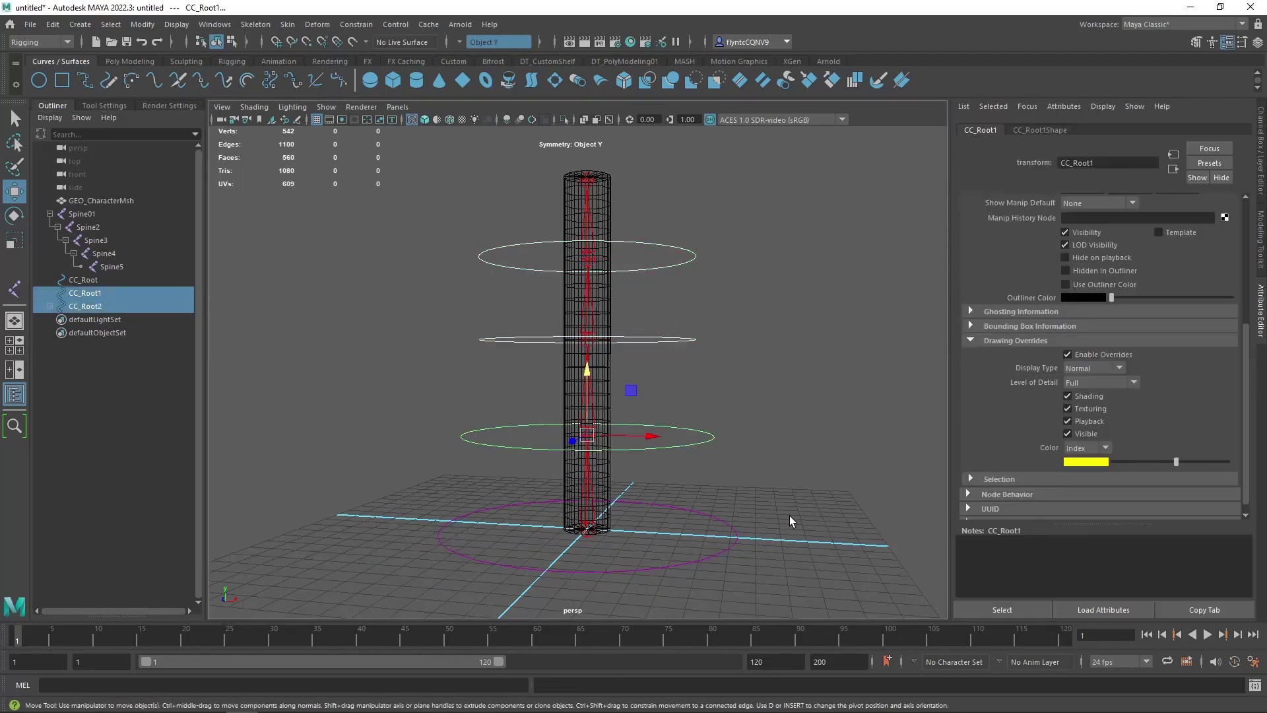
{"action": "key", "text": "p"}
Parent CC_Root1 under CC_Root and expand the chain in the Outliner
{"action": "key", "text": "Up"}
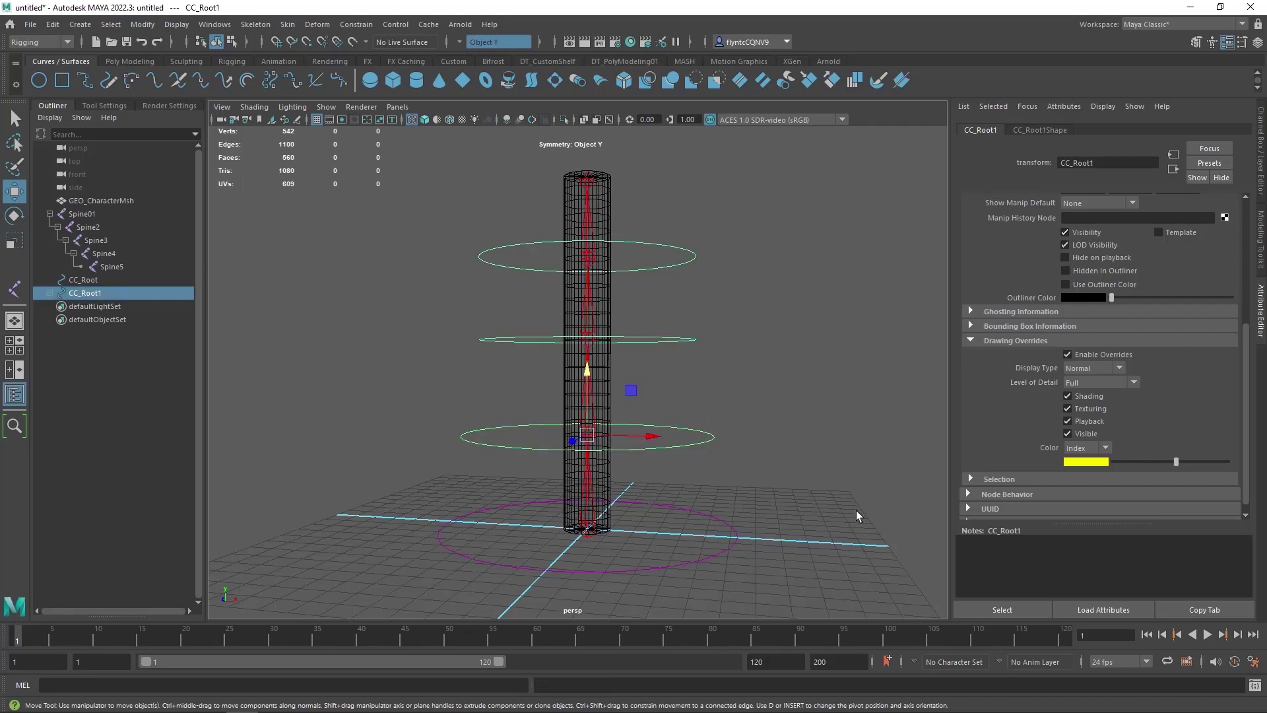
{"action": "left_click_drag", "start_coordinate": [769, 565], "coordinate": [930, 603], "text": "shift"}
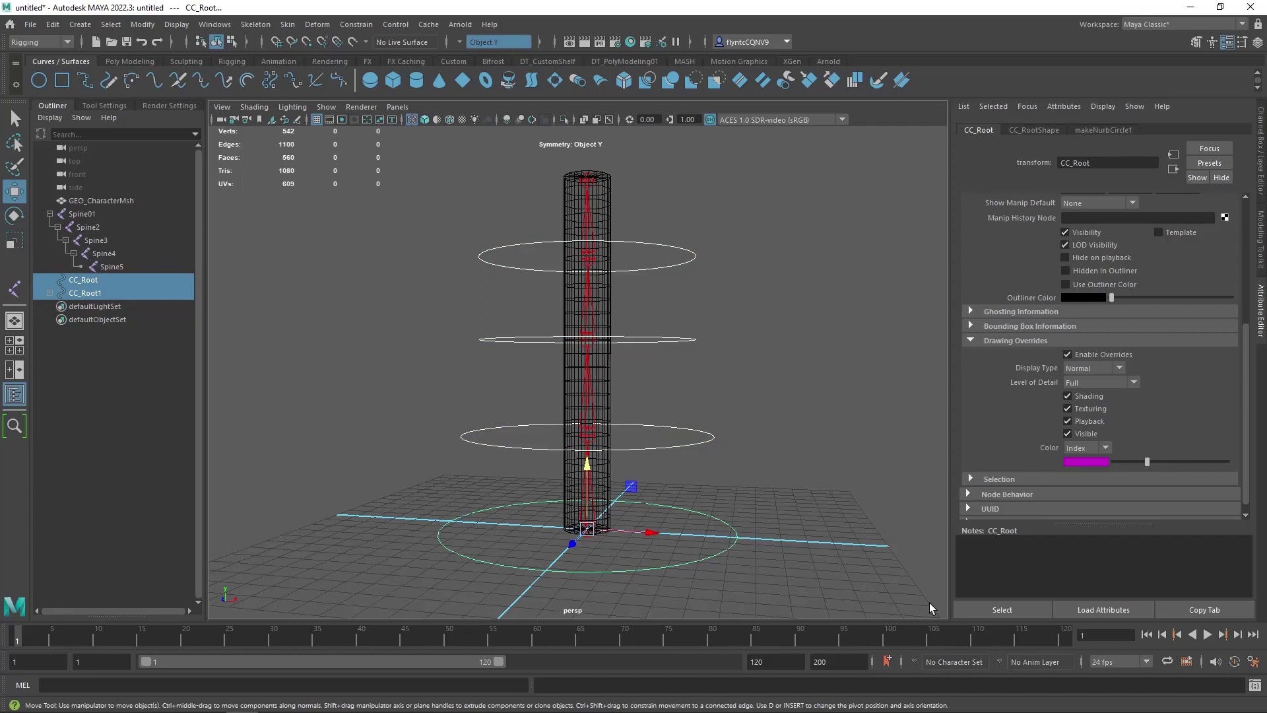
{"action": "key", "text": "p"}
{"action": "left_click", "coordinate": [132, 404]}
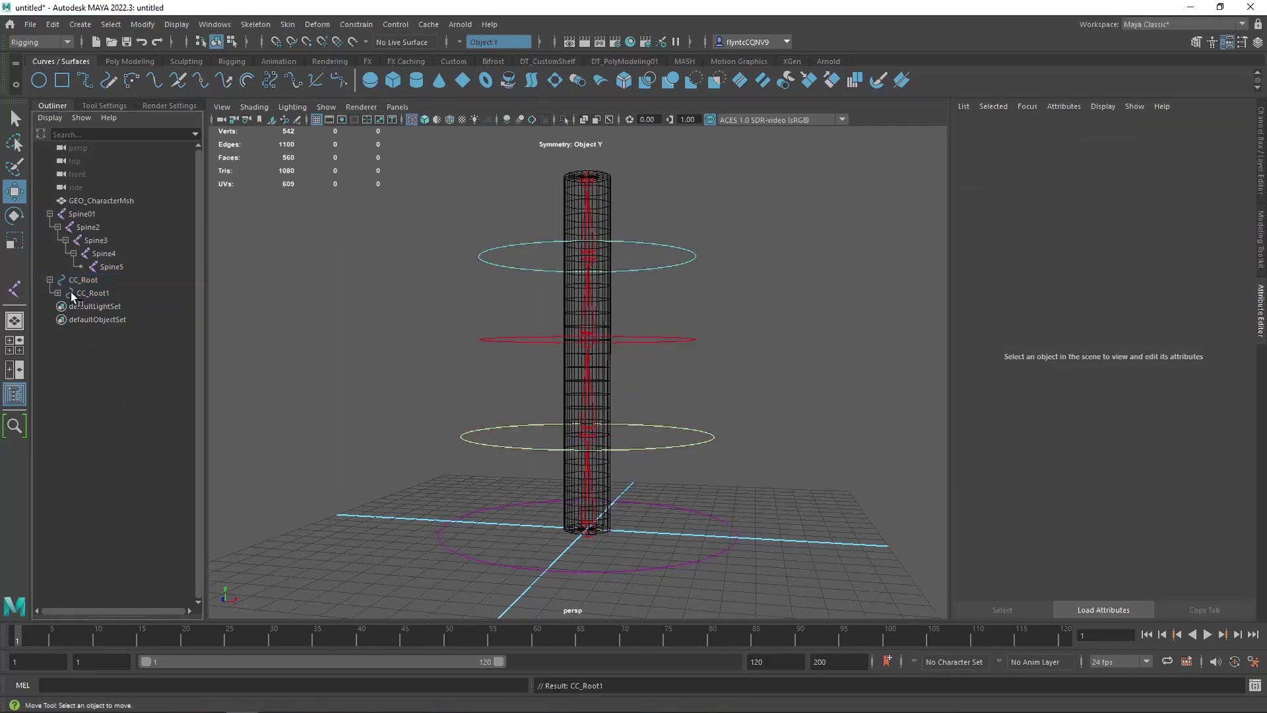
{"action": "left_click", "coordinate": [58, 294]}
{"action": "left_click", "coordinate": [65, 306]}
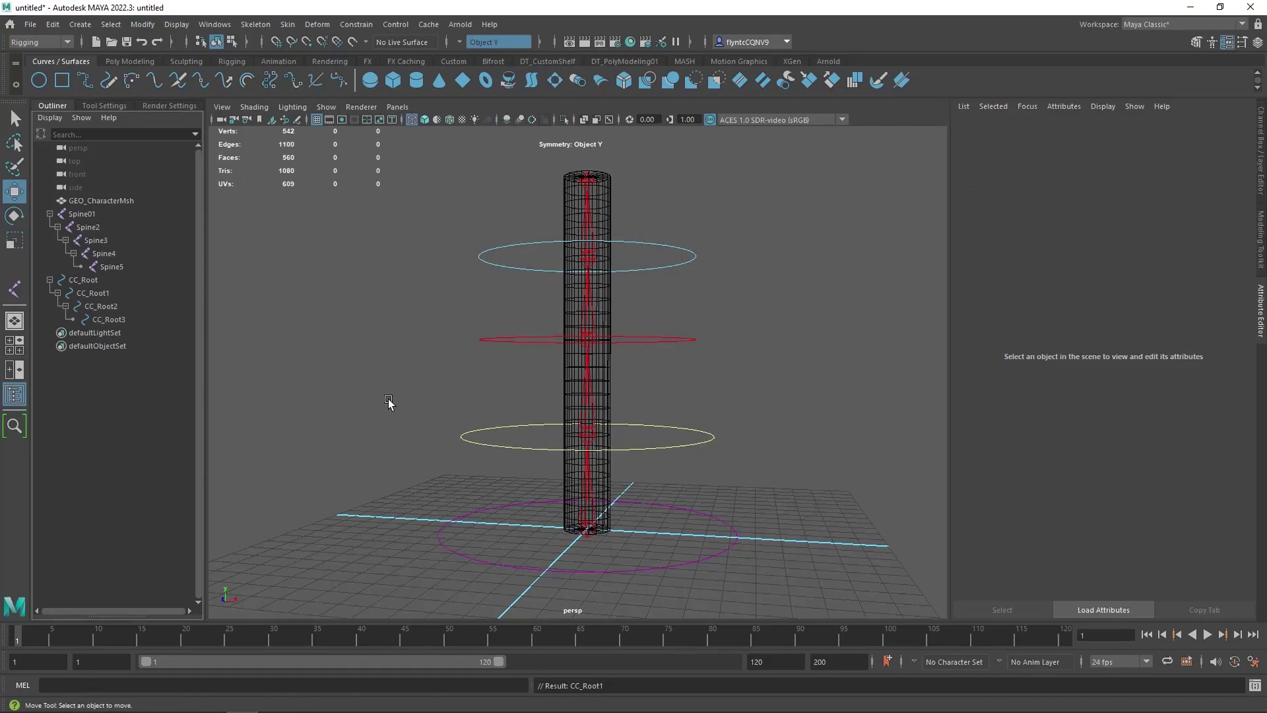
Rotate CC_Root, CC_Root1 and CC_Root2 to confirm children follow, undoing each test rotation
{"action": "left_click", "coordinate": [704, 513]}
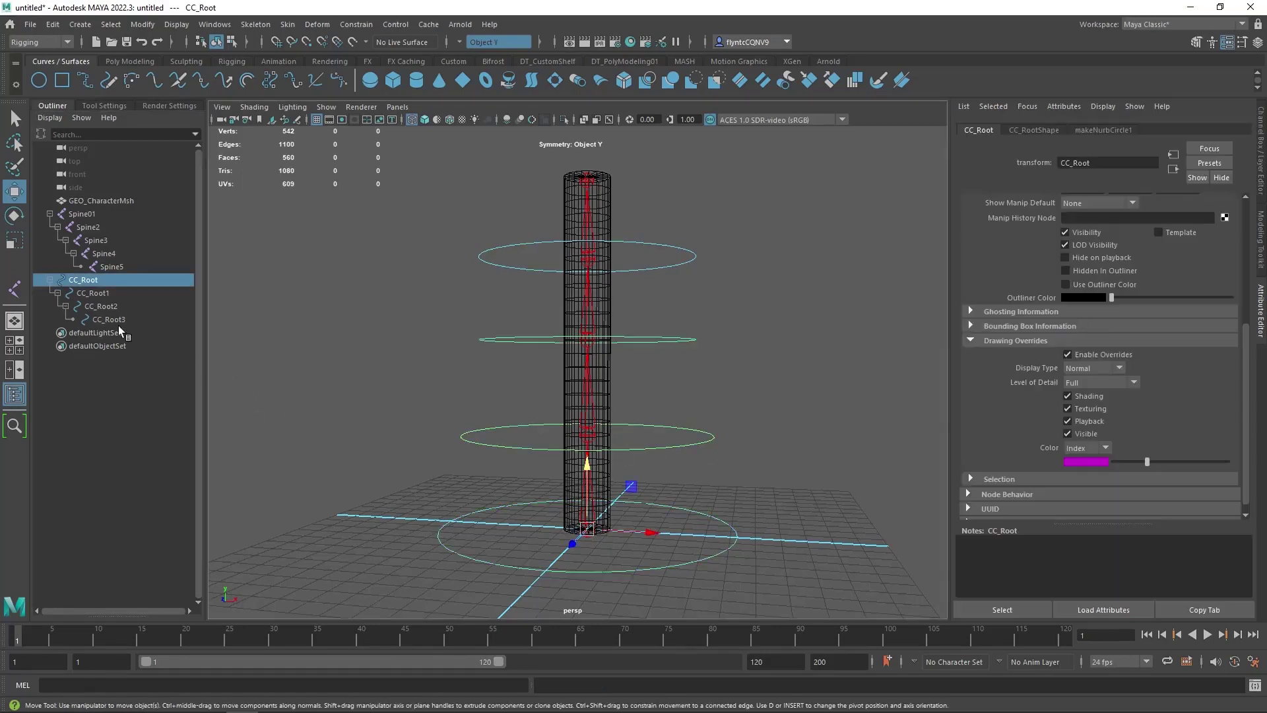
{"action": "key", "text": "e"}
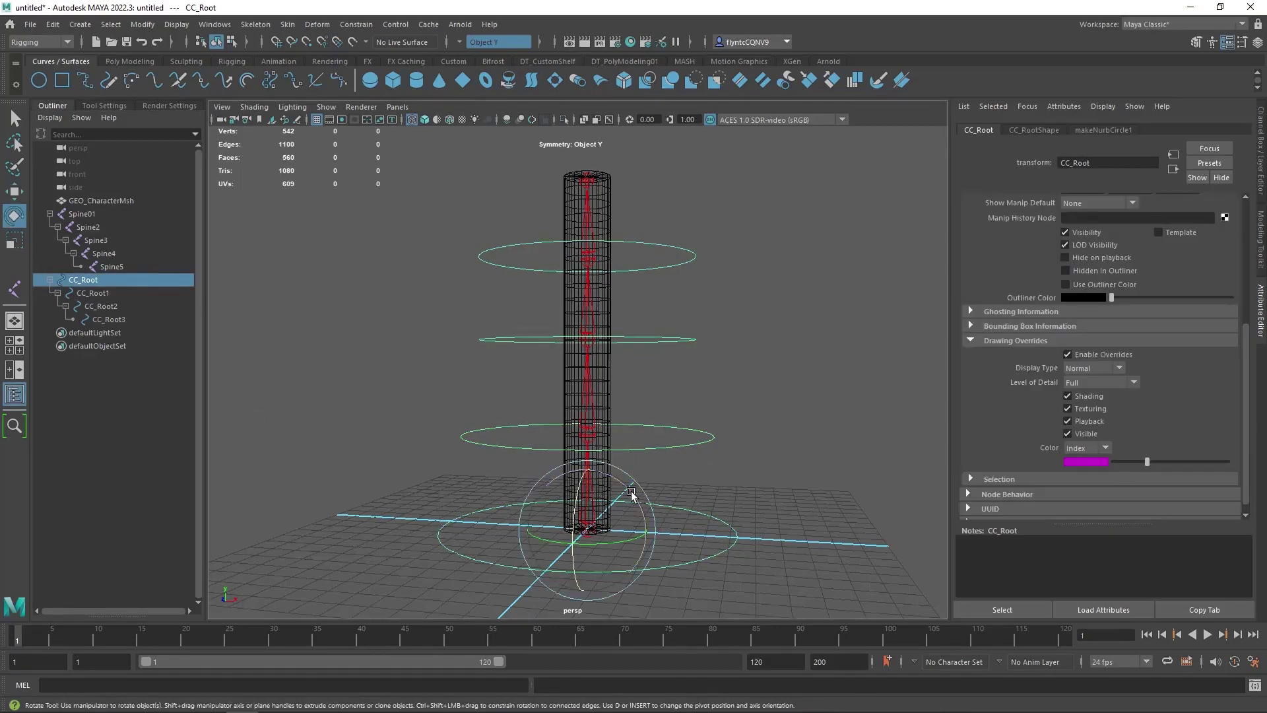
{"action": "left_click_drag", "start_coordinate": [647, 502], "coordinate": [651, 430]}
{"action": "left_click", "coordinate": [651, 429]}
{"action": "key", "text": "ctrl+z"}
{"action": "left_click_drag", "start_coordinate": [663, 305], "coordinate": [702, 367]}
{"action": "left_click_drag", "start_coordinate": [643, 317], "coordinate": [657, 350]}
{"action": "key", "text": "ctrl+z"}
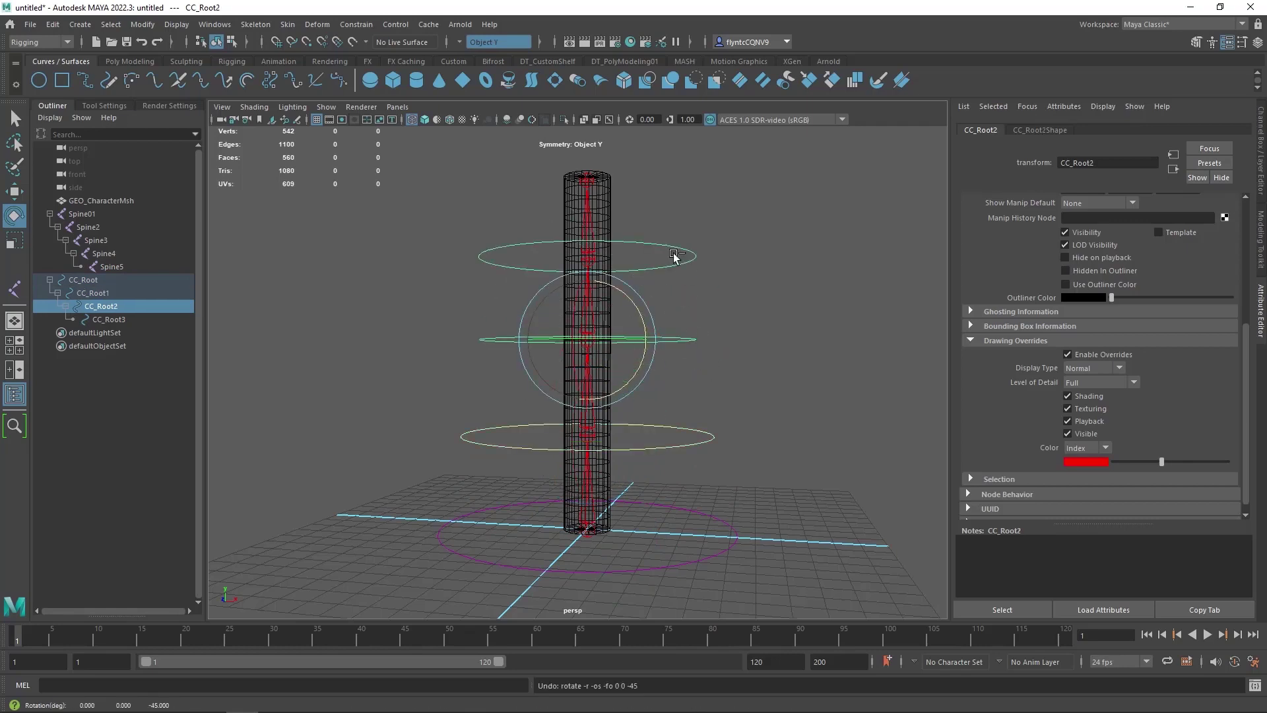
Switch to the Channel Box and replace Root with Spine in CC_Root1's hierarchy names
{"action": "left_click", "coordinate": [737, 359]}
{"action": "key", "text": "ctrl+a"}
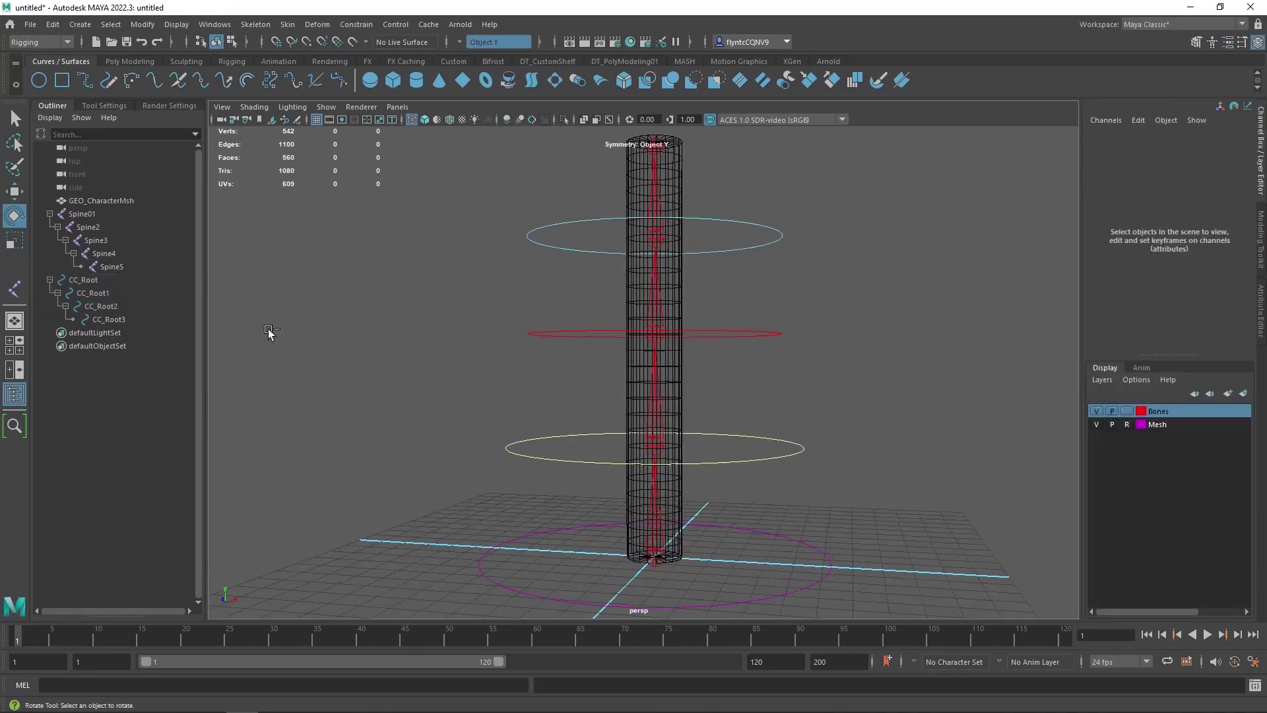
{"action": "left_click", "coordinate": [98, 295]}
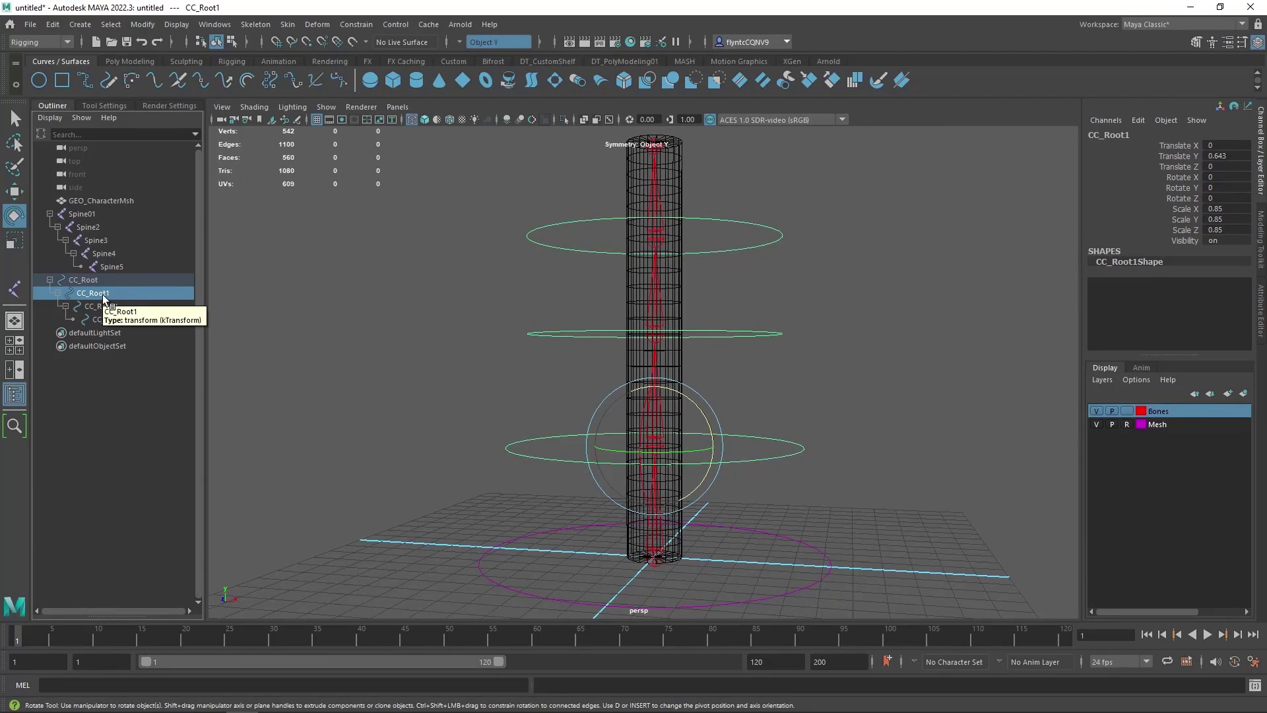
{"action": "left_click", "coordinate": [135, 24]}
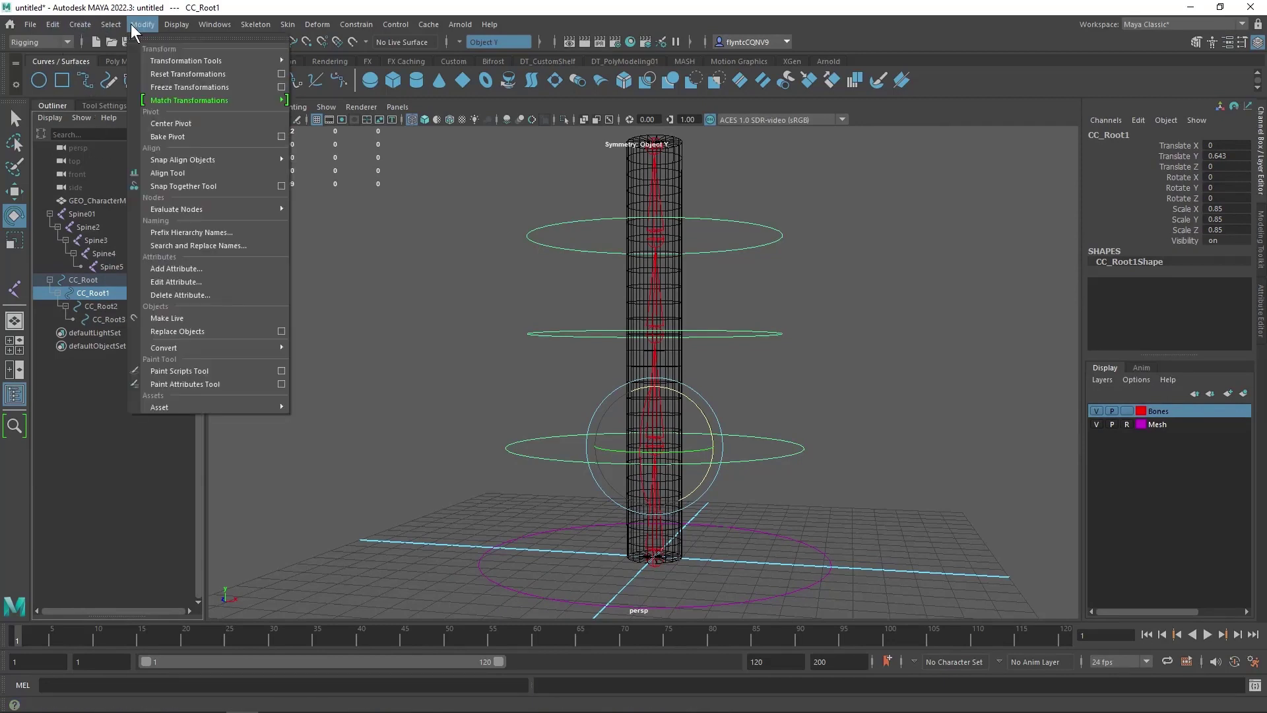
{"action": "left_click", "coordinate": [244, 244]}
{"action": "left_click_drag", "start_coordinate": [418, 243], "coordinate": [468, 243]}
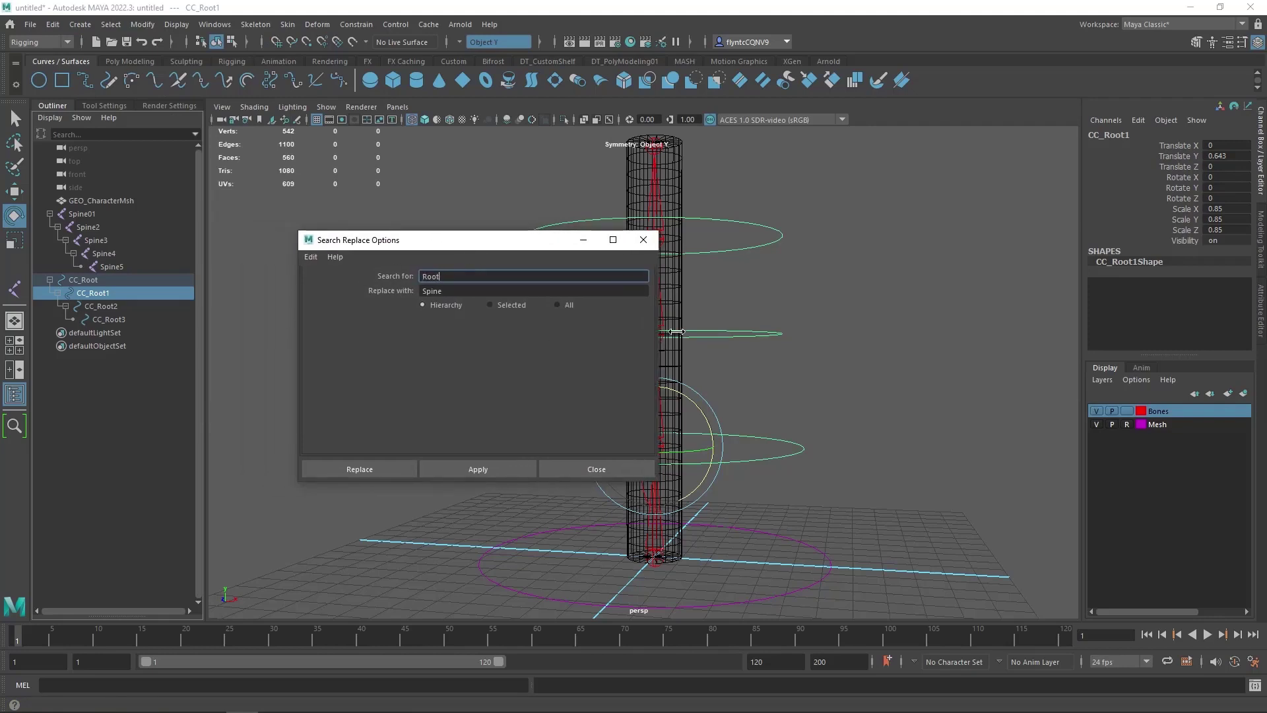
{"action": "key", "text": "Tab"}
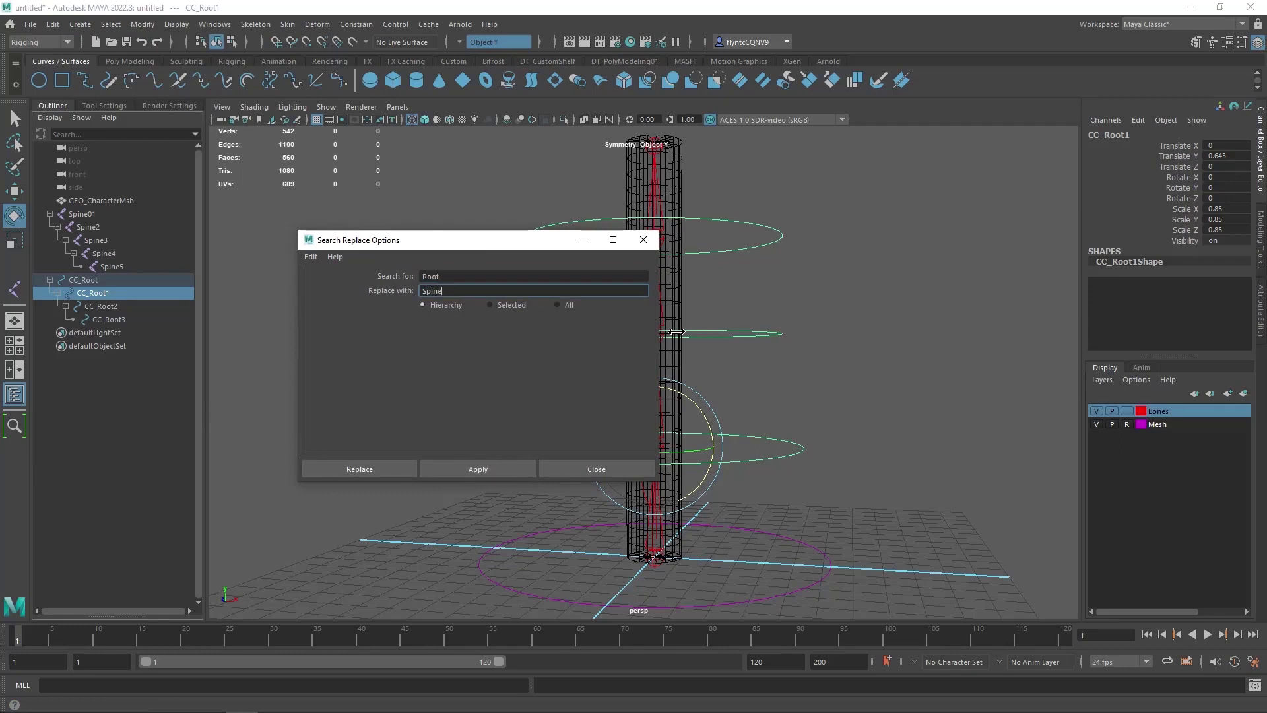
{"action": "left_click", "coordinate": [491, 469]}
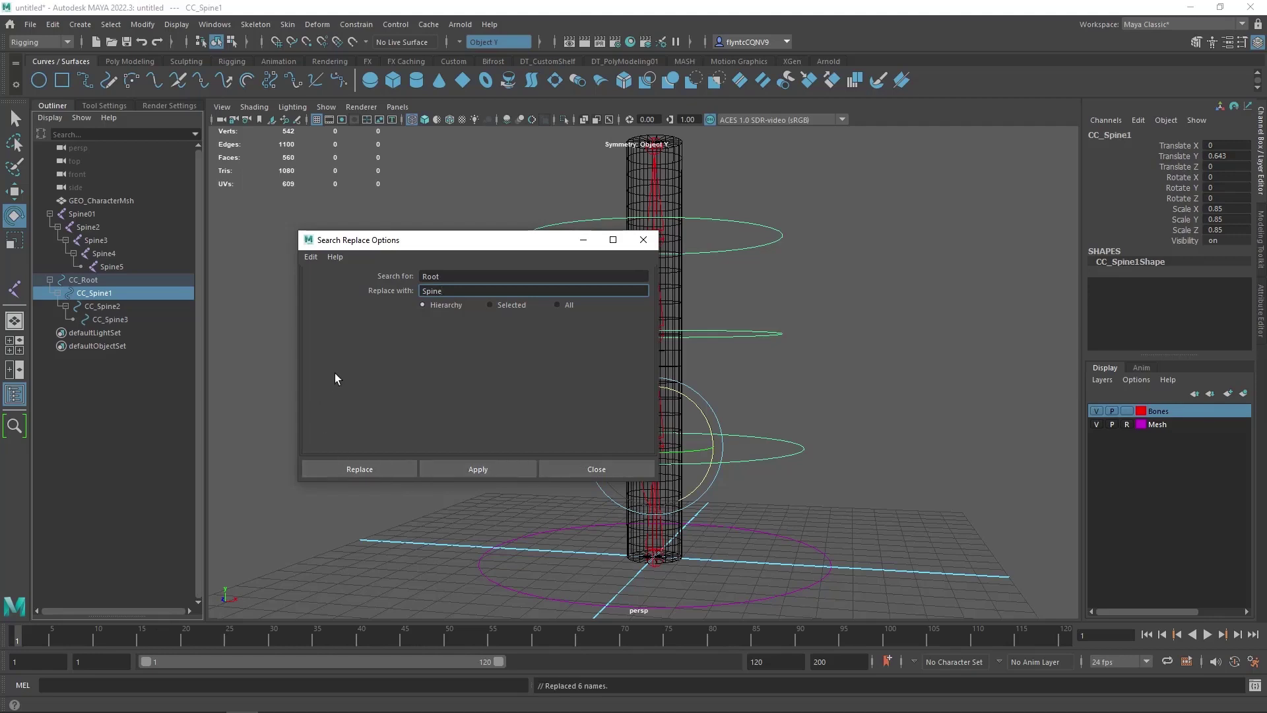
Clear the selection and orbit to view the shaded cylinder with the four coloured spine controls
{"action": "left_click", "coordinate": [601, 468]}
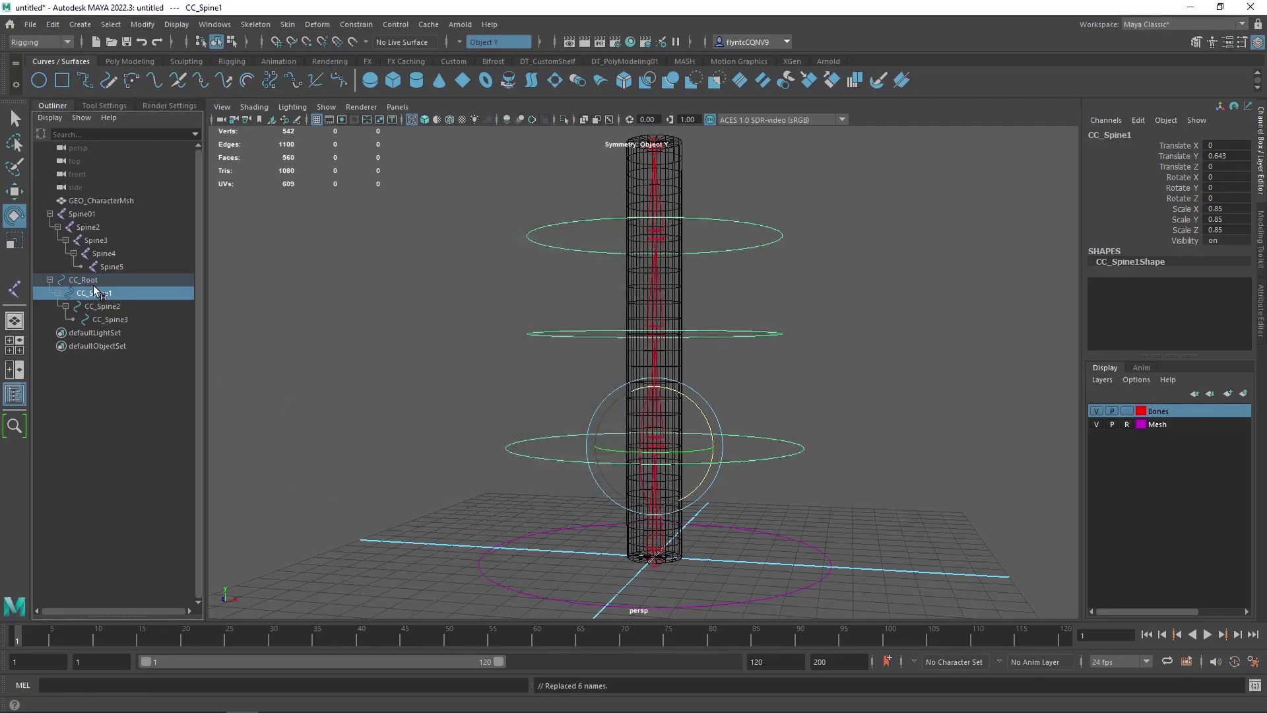
{"action": "mouse_move", "coordinate": [101, 293]}
{"action": "left_mouse_down"}
{"action": "mouse_move", "coordinate": [120, 325]}
{"action": "mouse_move", "coordinate": [89, 284]}
{"action": "mouse_move", "coordinate": [97, 295]}
{"action": "mouse_move", "coordinate": [50, 284]}
{"action": "left_mouse_up"}
{"action": "left_click", "coordinate": [911, 362]}
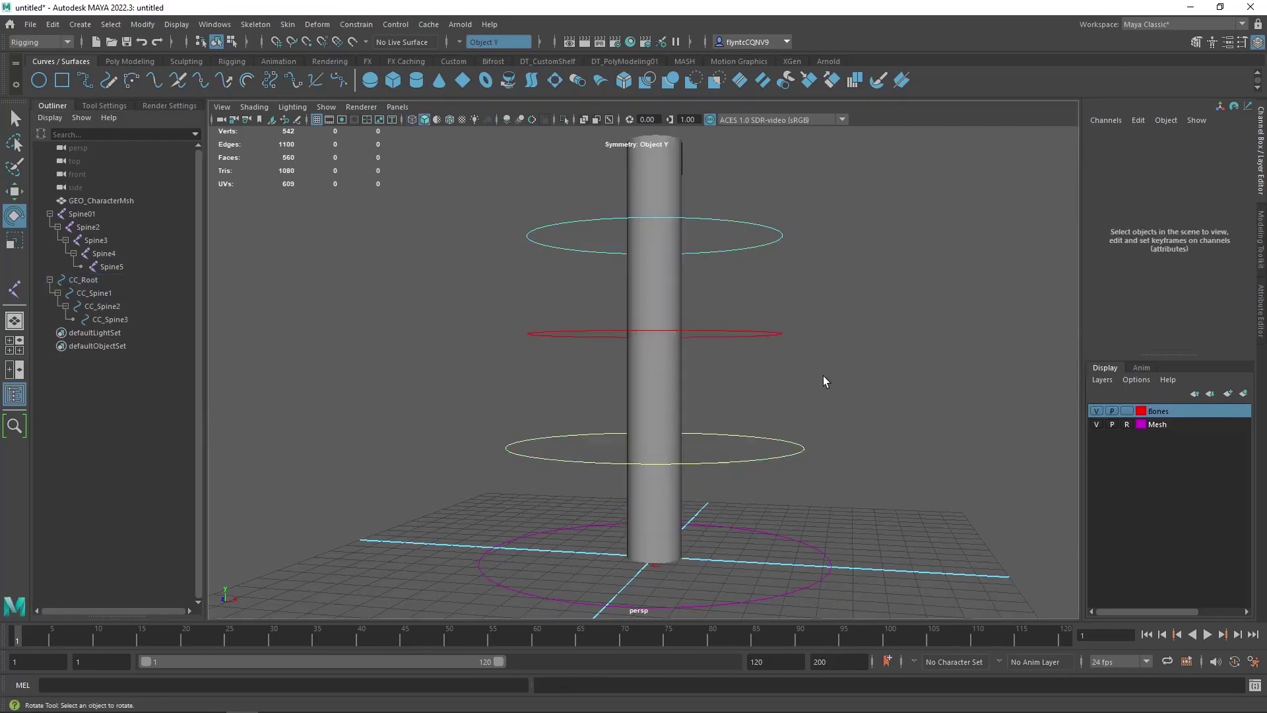
{"action": "left_click_drag", "start_coordinate": [822, 375], "coordinate": [822, 340], "text": "alt"}
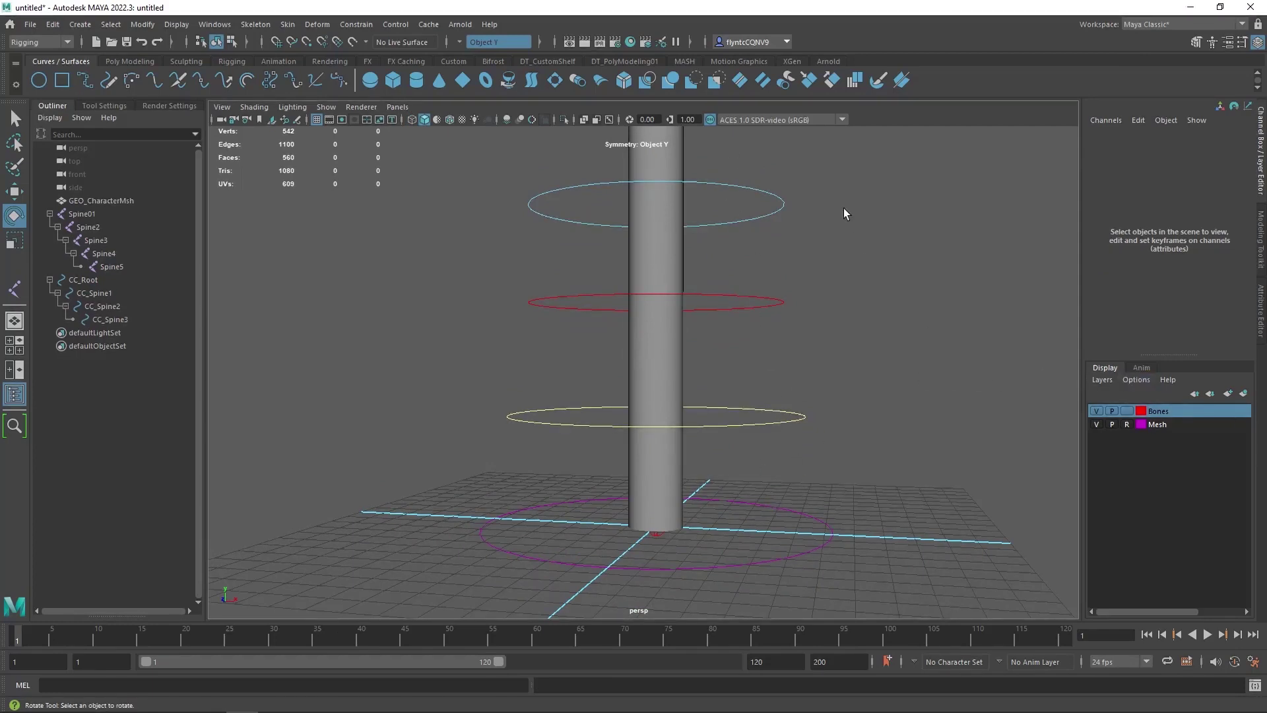
{"action": "key", "text": "alt"}
{"action": "left_click_drag", "start_coordinate": [832, 340], "coordinate": [829, 362], "text": "alt"}
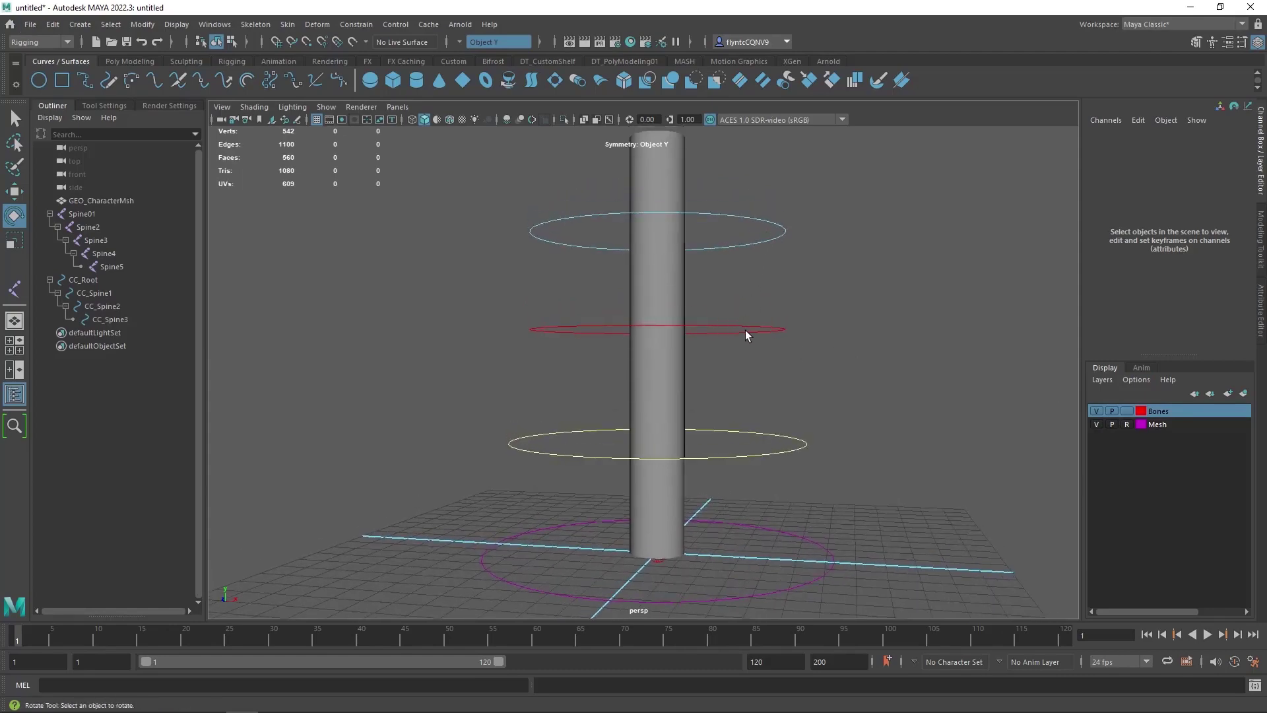